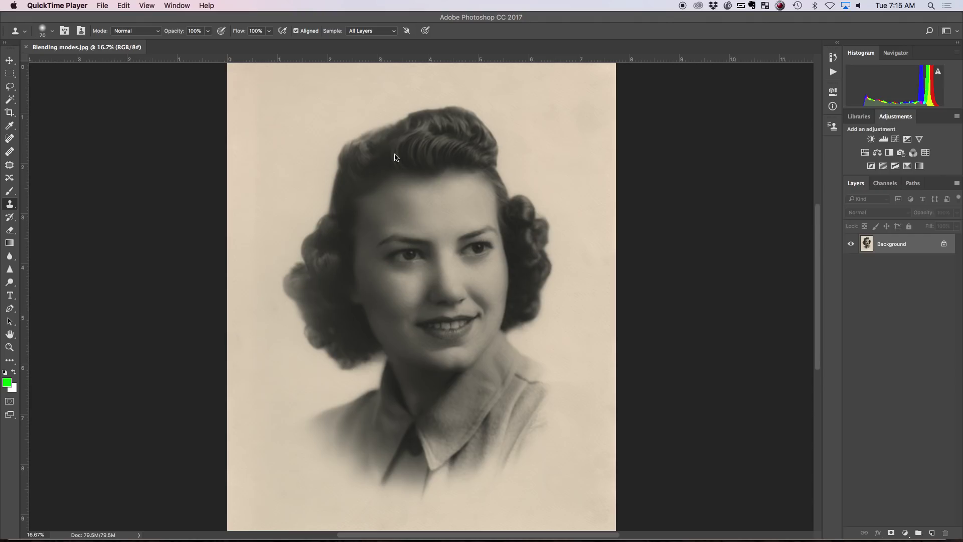
# - Try lowering the portrait's saturation with a Hue/Saturation adjustment, then cancel it
pyautogui.click(357, 154)
pyautogui.click(137, 5)
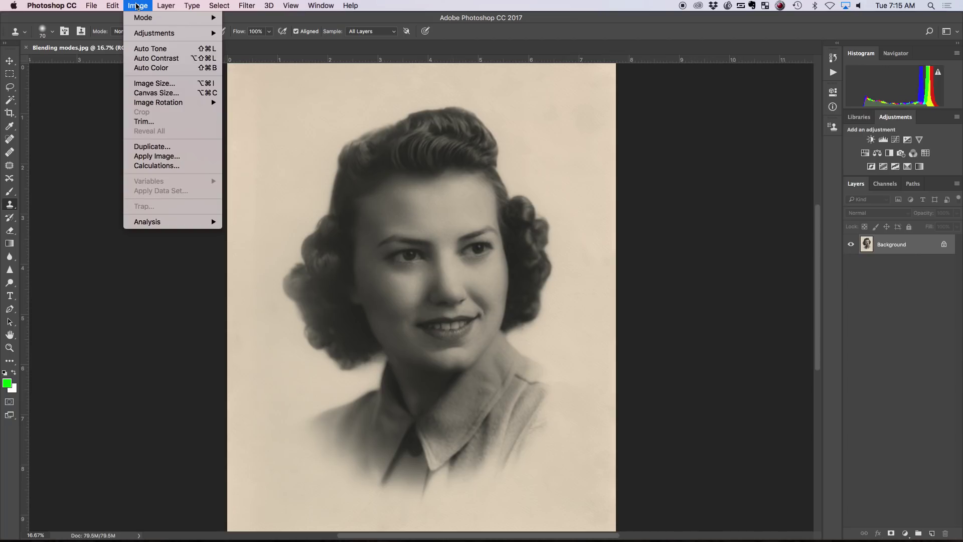
pyautogui.moveTo(147, 33)
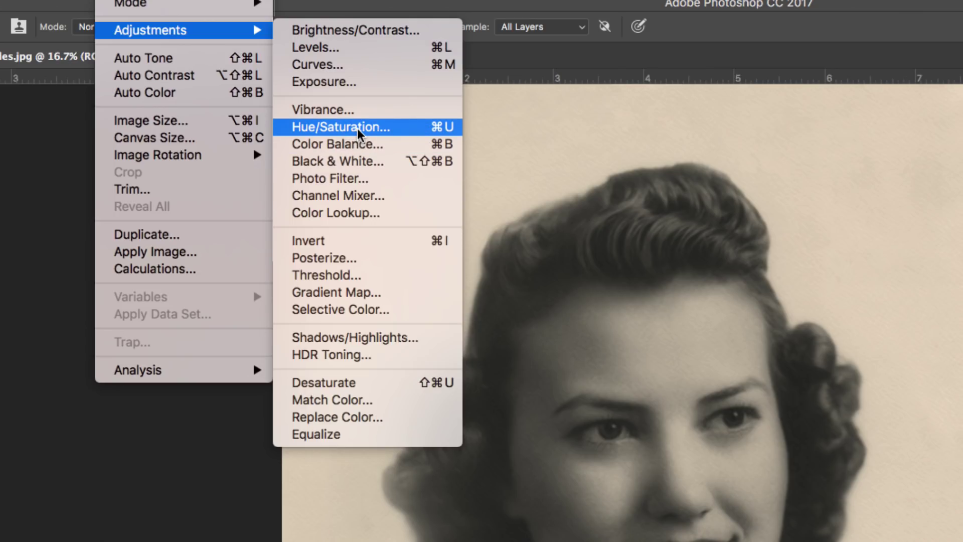
pyautogui.press('Escape')
pyautogui.press('i')
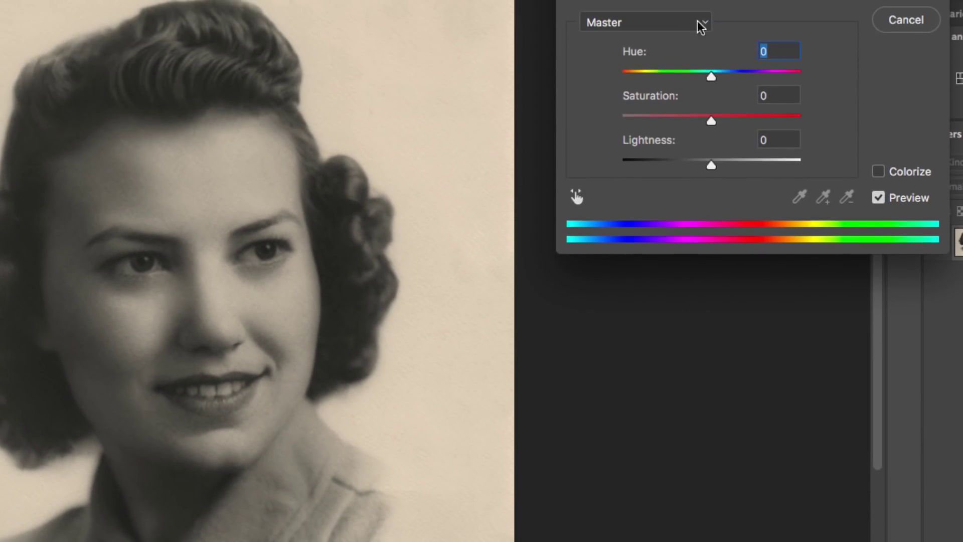
pyautogui.moveTo(711, 121); pyautogui.dragTo(670, 113)
pyautogui.click(926, 21)
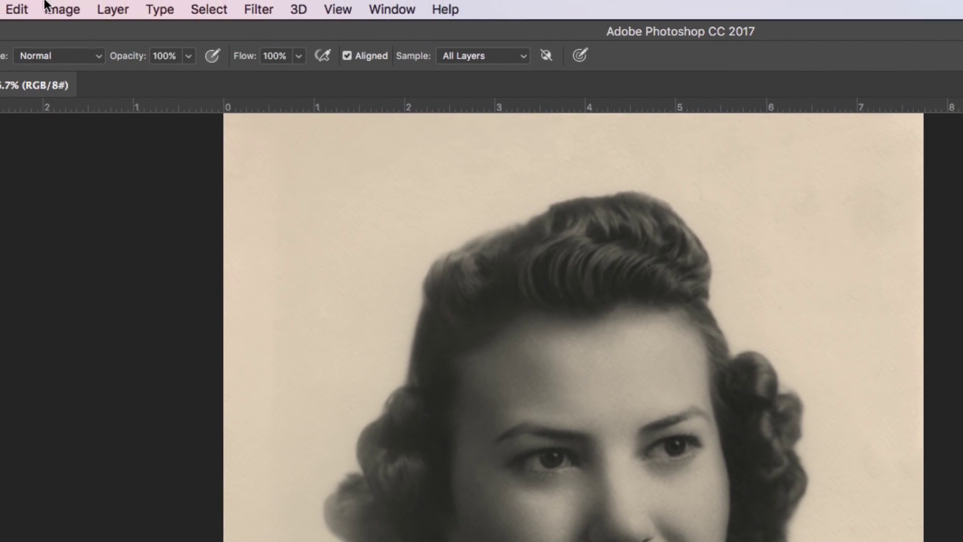
# - Try the Desaturate adjustment on the sepia portrait and undo it
pyautogui.click(70, 9)
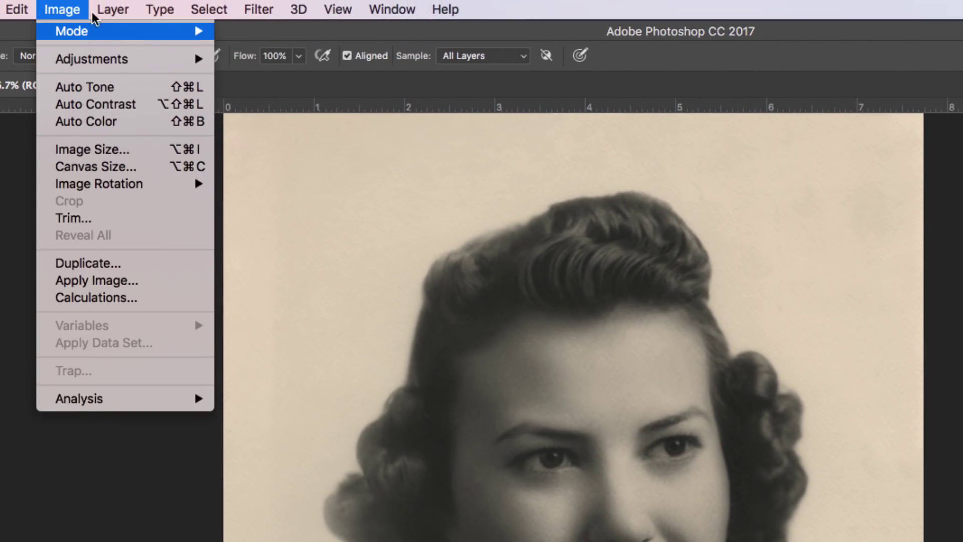
pyautogui.moveTo(83, 59)
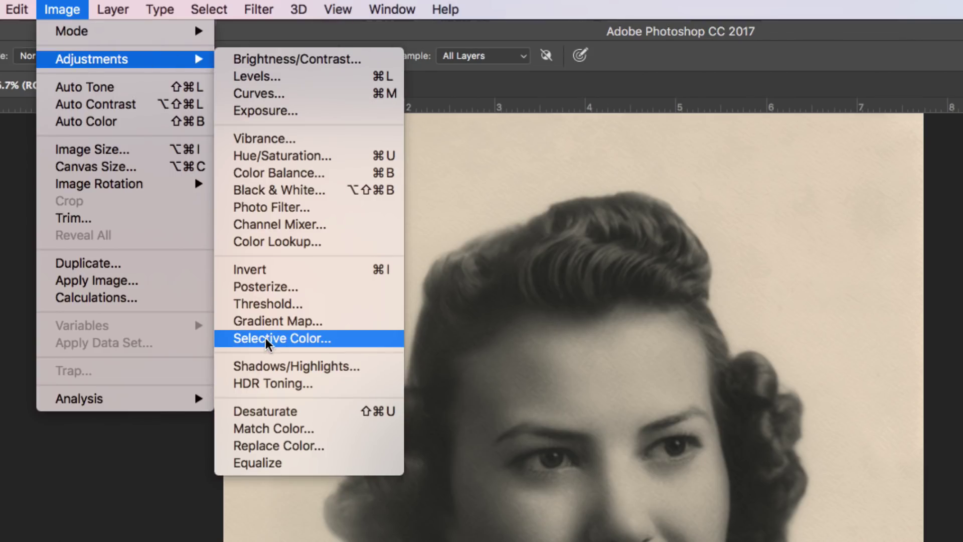
pyautogui.click(256, 417)
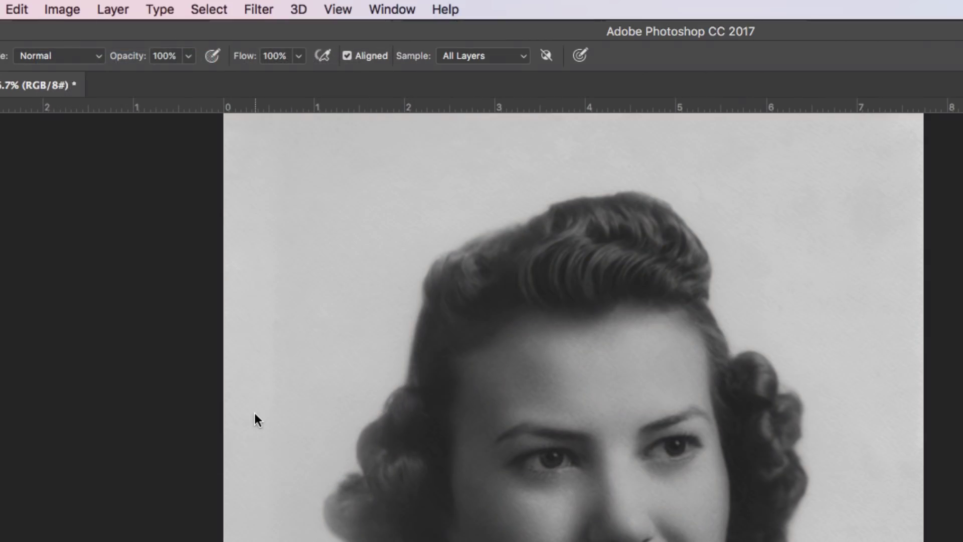
pyautogui.press('super+z')
# - Try a Black & White adjustment, moving Reds to 300, -200 and 40% and shifting Yellows, then cancel it
pyautogui.click(64, 10)
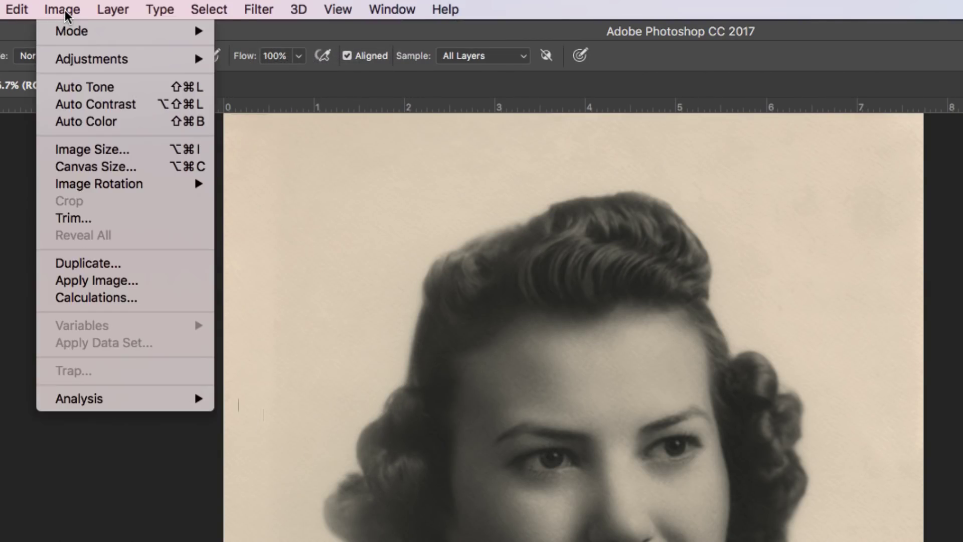
pyautogui.moveTo(101, 59)
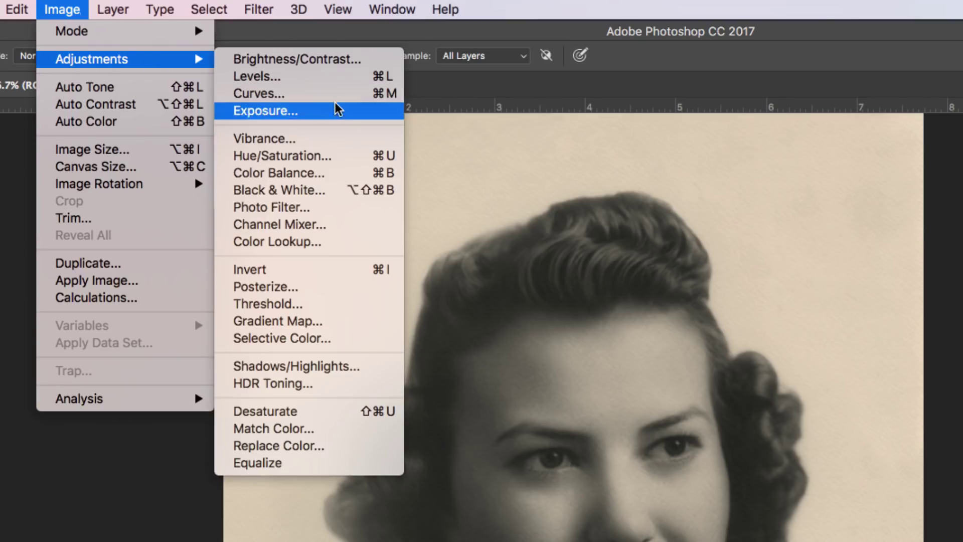
pyautogui.click(326, 194)
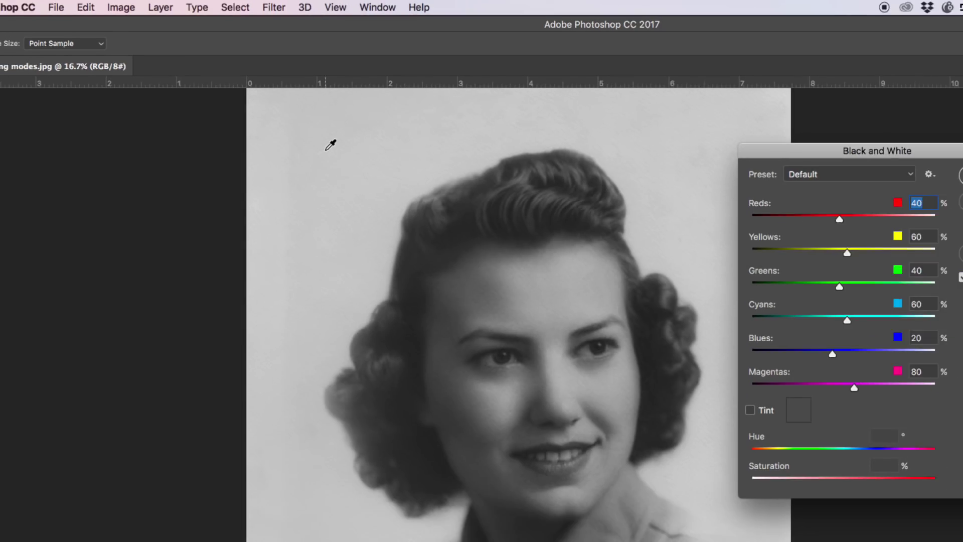
pyautogui.press('alt')
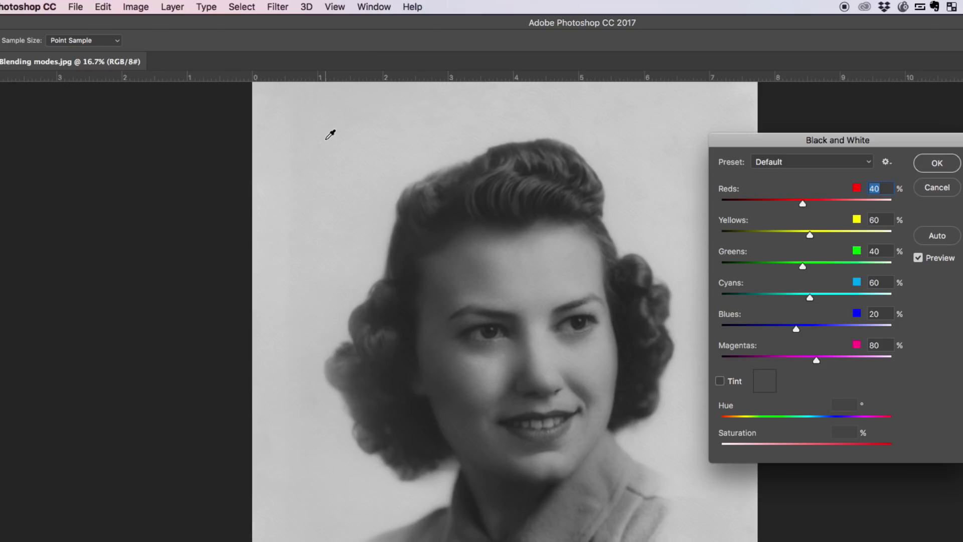
pyautogui.moveTo(803, 205); pyautogui.dragTo(896, 204)
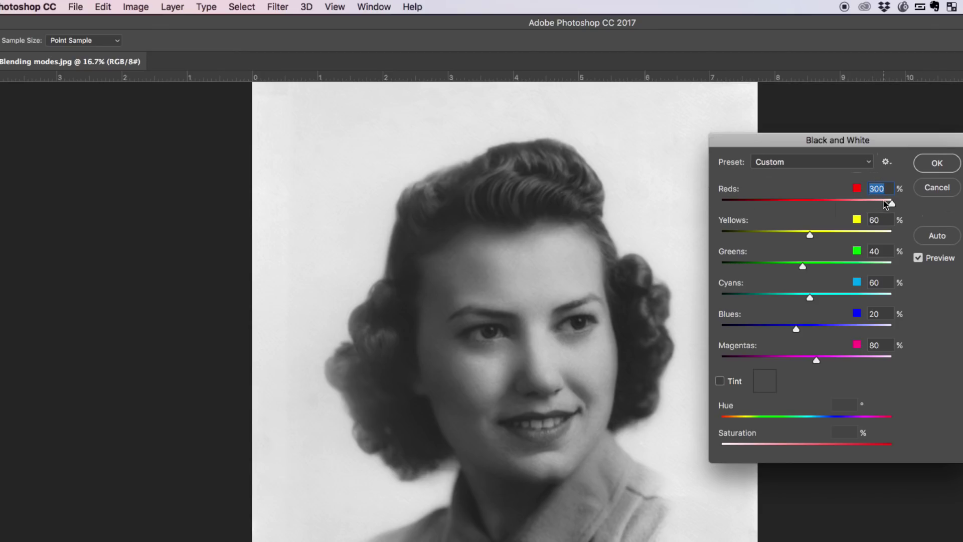
pyautogui.moveTo(892, 205); pyautogui.dragTo(689, 215)
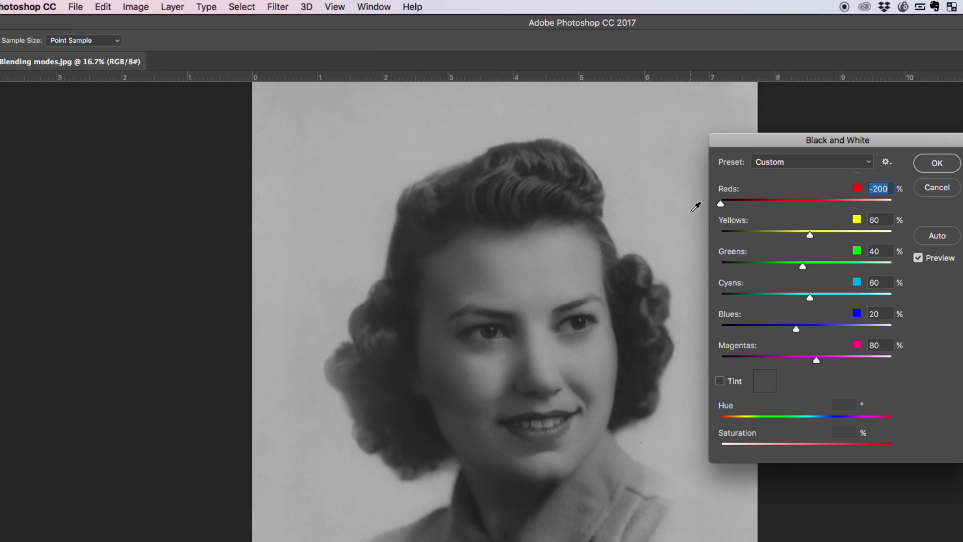
pyautogui.click(803, 202)
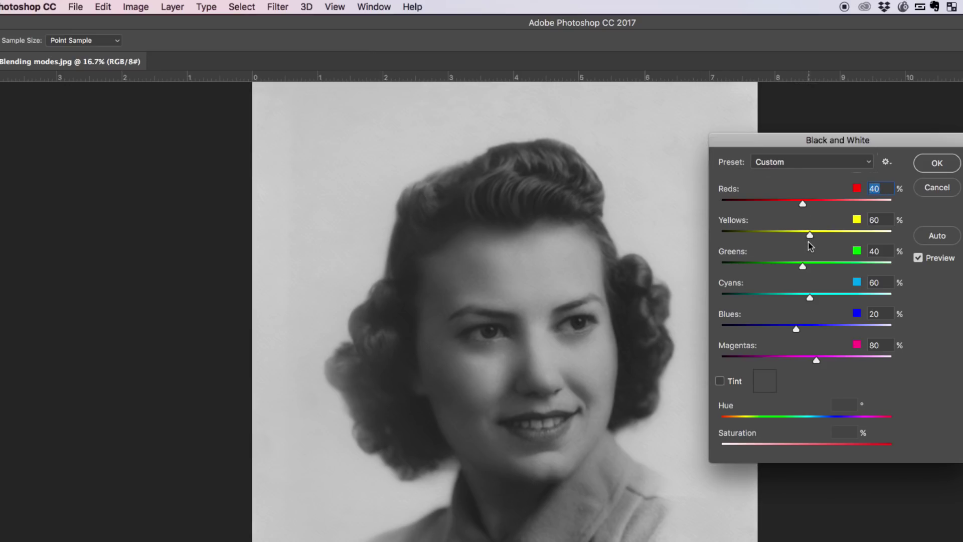
pyautogui.moveTo(809, 237)
pyautogui.mouseDown()
pyautogui.moveTo(881, 235)
pyautogui.moveTo(728, 235)
pyautogui.moveTo(846, 224)
pyautogui.moveTo(722, 236)
pyautogui.moveTo(874, 229)
pyautogui.moveTo(791, 226)
pyautogui.moveTo(816, 228)
pyautogui.mouseUp()
pyautogui.click(945, 190)
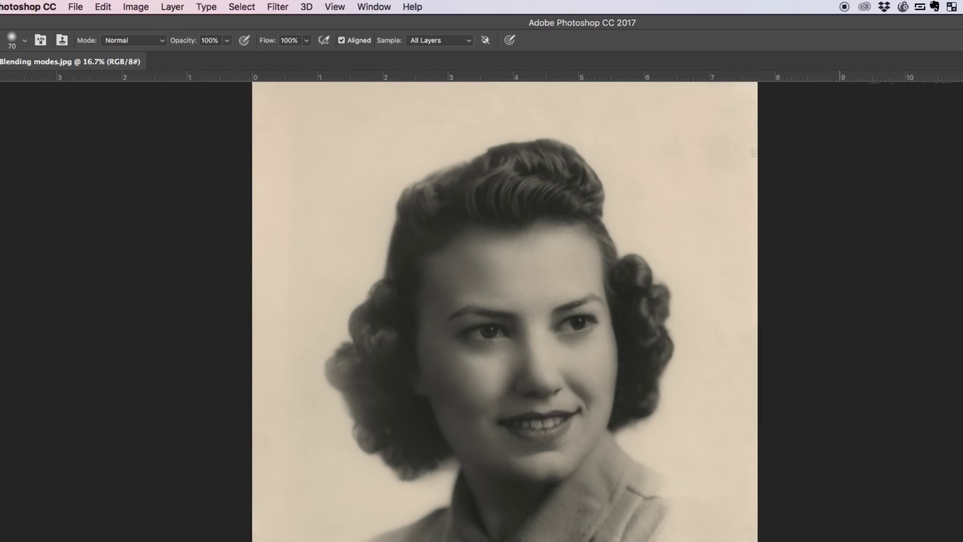
# - Remove the sepia tint from the portrait with the Desaturate adjustment
pyautogui.click(104, 7)
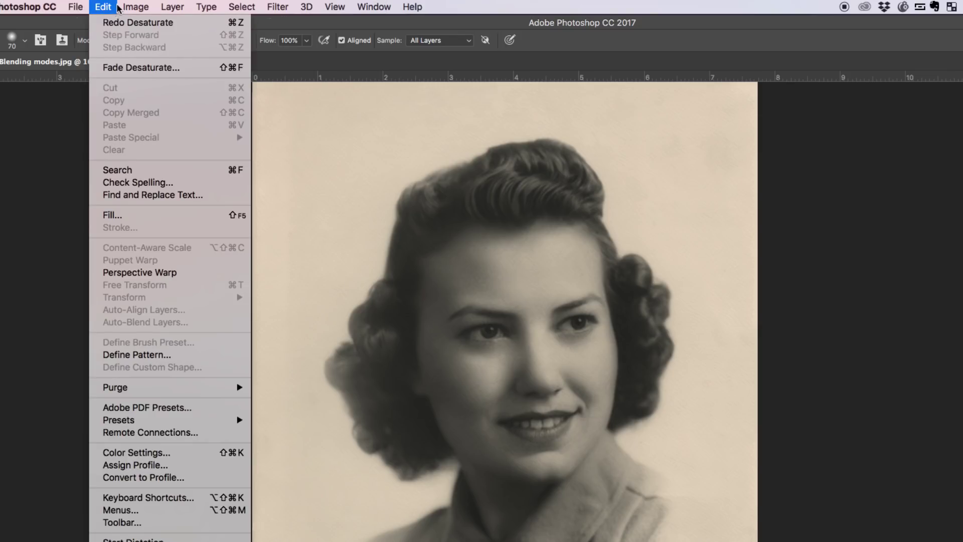
pyautogui.moveTo(135, 6)
pyautogui.moveTo(245, 44)
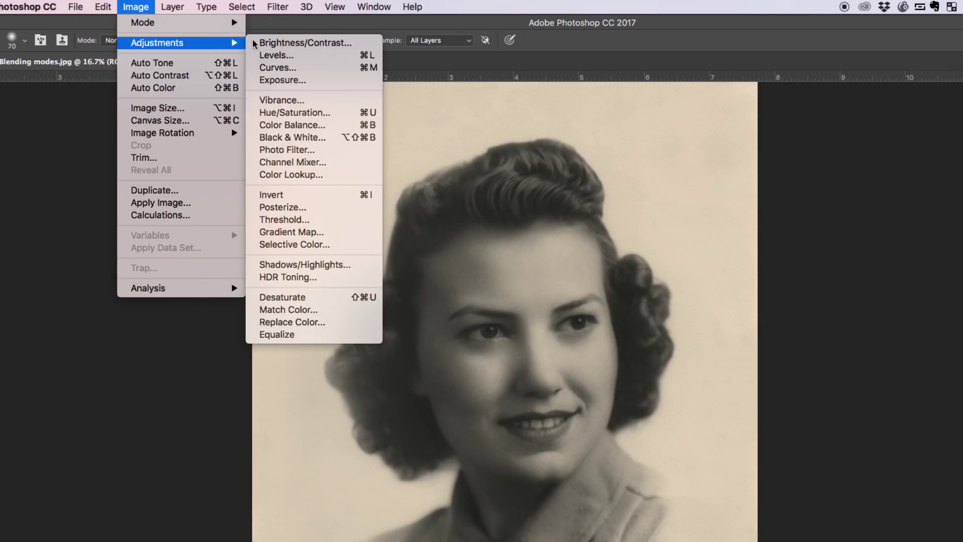
pyautogui.click(285, 298)
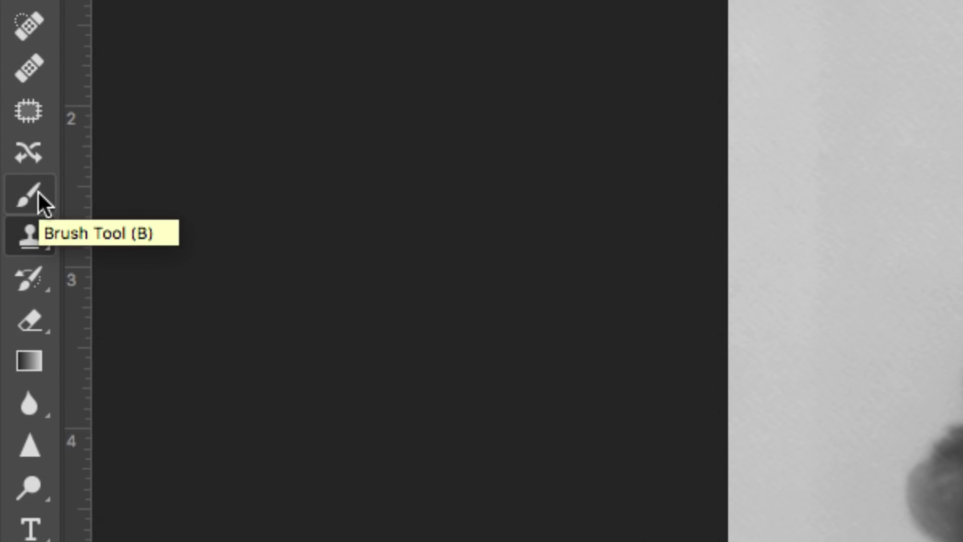
# - Choose the Brush tool and set the foreground color to a pale, muted yellow for the skin
pyautogui.click(30, 196)
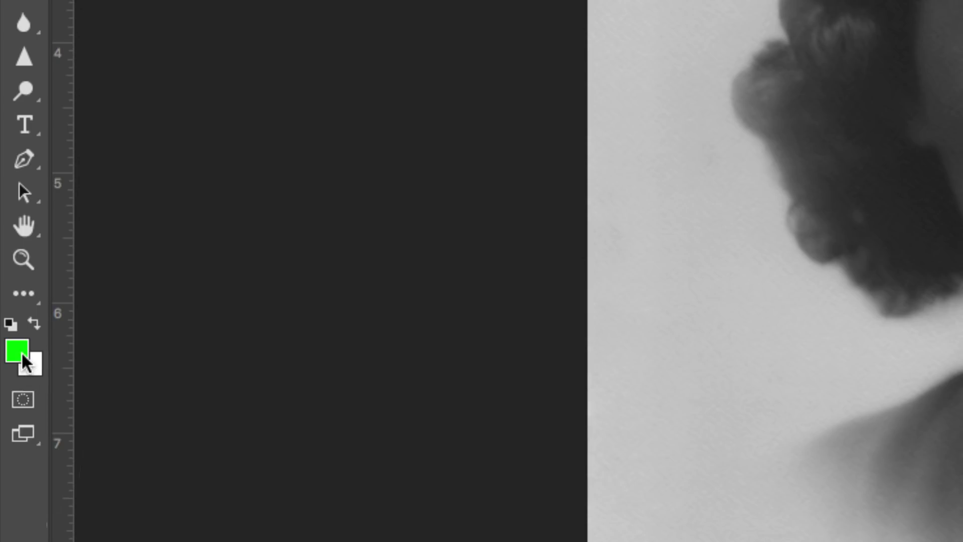
pyautogui.click(17, 357)
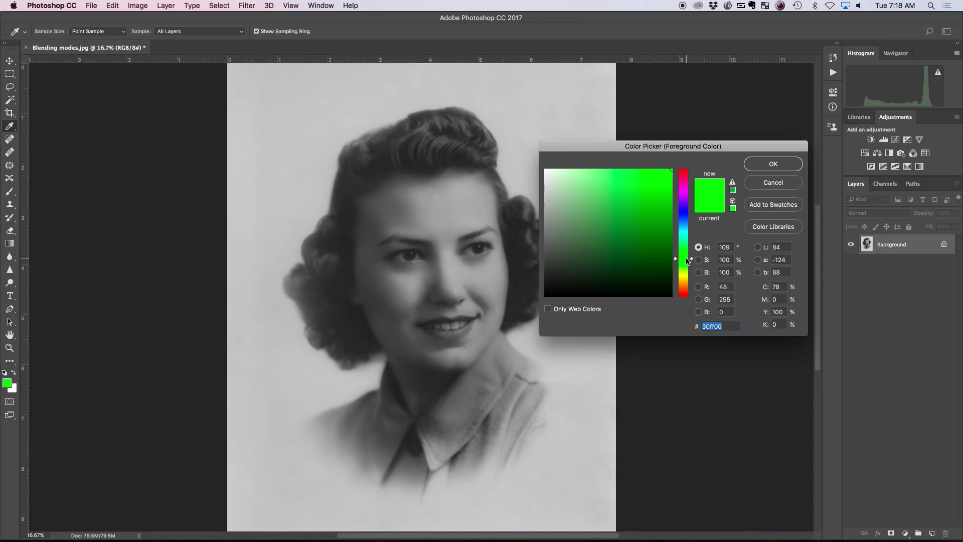
pyautogui.moveTo(686, 260); pyautogui.dragTo(689, 287)
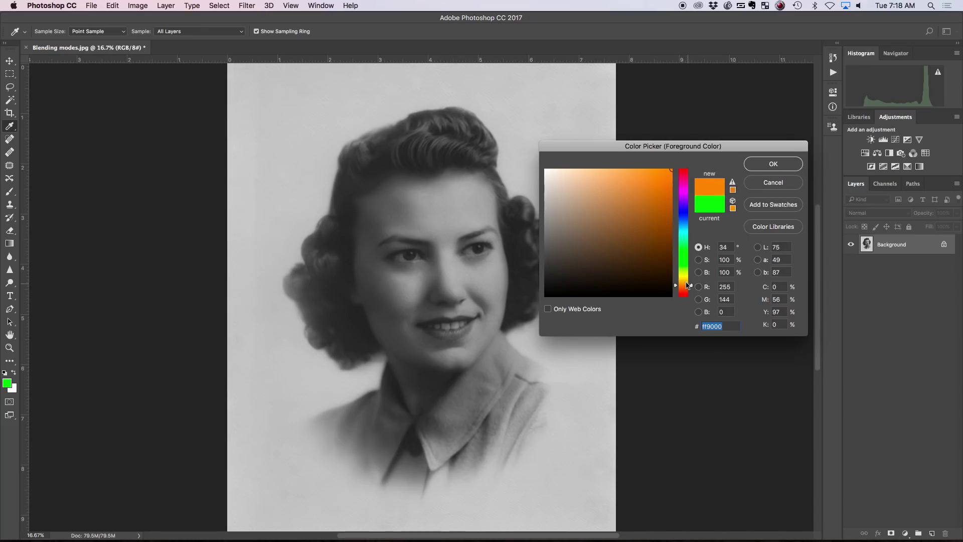
pyautogui.moveTo(648, 210)
pyautogui.mouseDown()
pyautogui.moveTo(624, 175)
pyautogui.moveTo(570, 188)
pyautogui.moveTo(619, 198)
pyautogui.moveTo(646, 182)
pyautogui.moveTo(650, 194)
pyautogui.mouseUp()
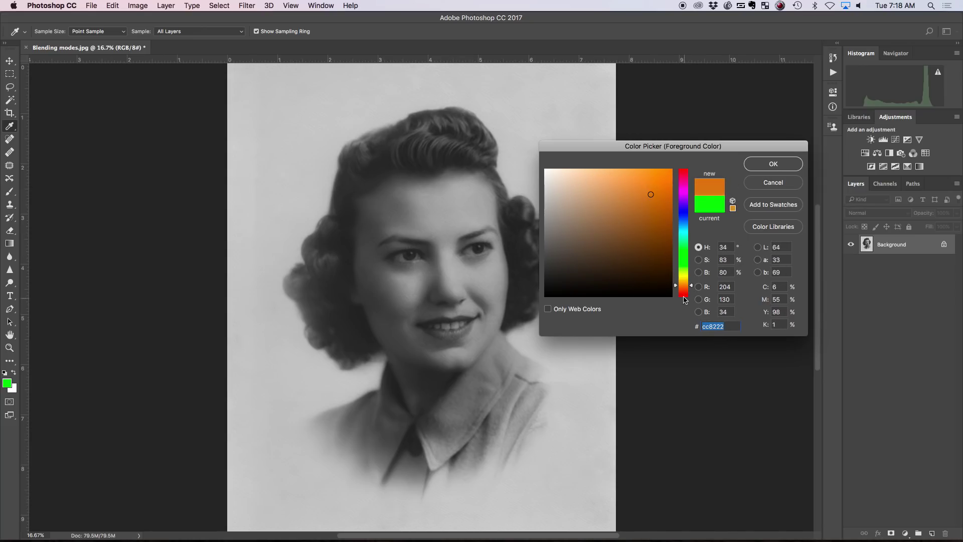
pyautogui.moveTo(675, 287)
pyautogui.mouseDown()
pyautogui.moveTo(676, 174)
pyautogui.moveTo(680, 283)
pyautogui.mouseUp()
pyautogui.moveTo(645, 211)
pyautogui.mouseDown()
pyautogui.moveTo(634, 199)
pyautogui.moveTo(614, 203)
pyautogui.moveTo(615, 223)
pyautogui.moveTo(593, 190)
pyautogui.moveTo(621, 181)
pyautogui.moveTo(597, 166)
pyautogui.moveTo(576, 172)
pyautogui.moveTo(596, 186)
pyautogui.mouseUp()
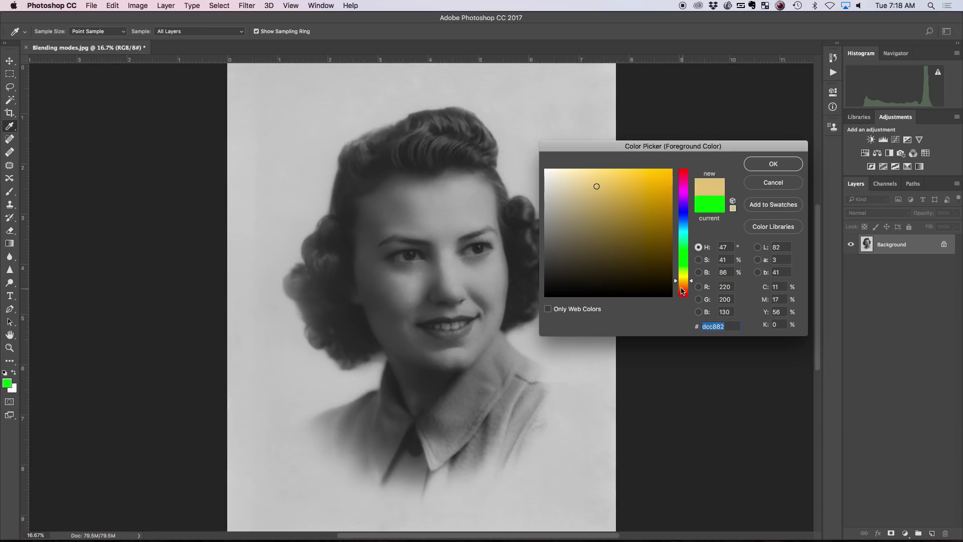
pyautogui.moveTo(675, 282); pyautogui.dragTo(674, 278)
pyautogui.moveTo(596, 184)
pyautogui.mouseDown()
pyautogui.moveTo(576, 189)
pyautogui.moveTo(597, 190)
pyautogui.moveTo(593, 205)
pyautogui.moveTo(580, 192)
pyautogui.mouseUp()
pyautogui.click(772, 165)
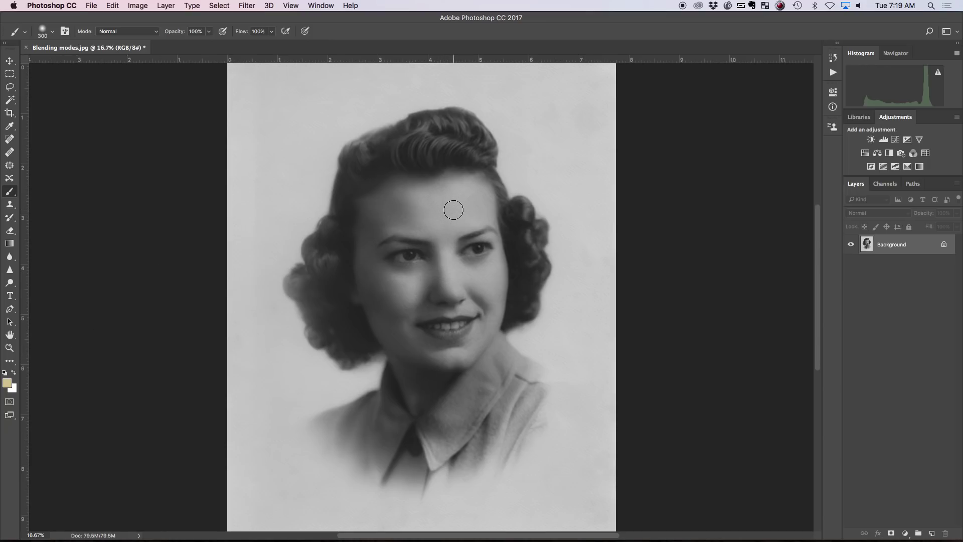
# - Try painting the yellow tone over the face directly on the Background layer and undo the strokes
pyautogui.moveTo(443, 207)
pyautogui.mouseDown()
pyautogui.moveTo(467, 226)
pyautogui.moveTo(461, 282)
pyautogui.moveTo(521, 323)
pyautogui.moveTo(516, 362)
pyautogui.mouseUp()
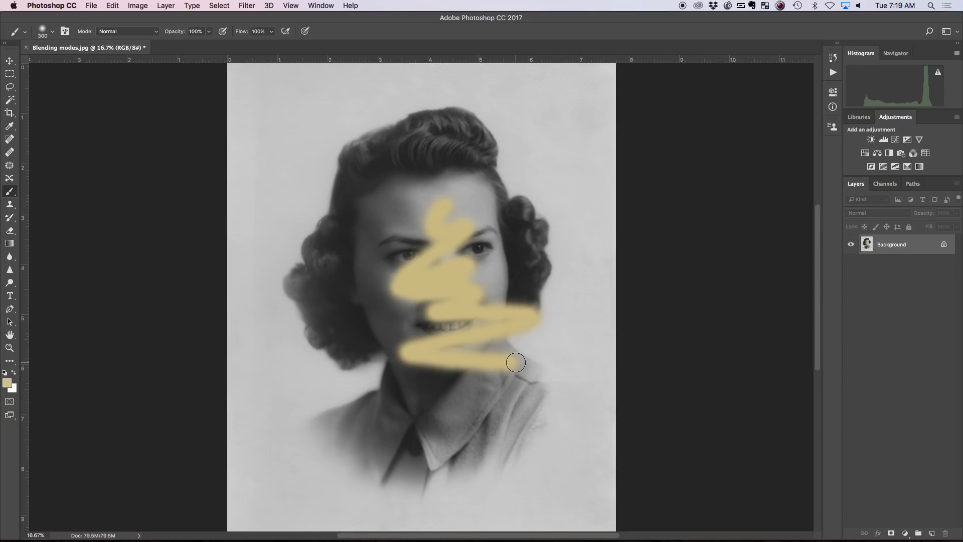
pyautogui.press('super+z')
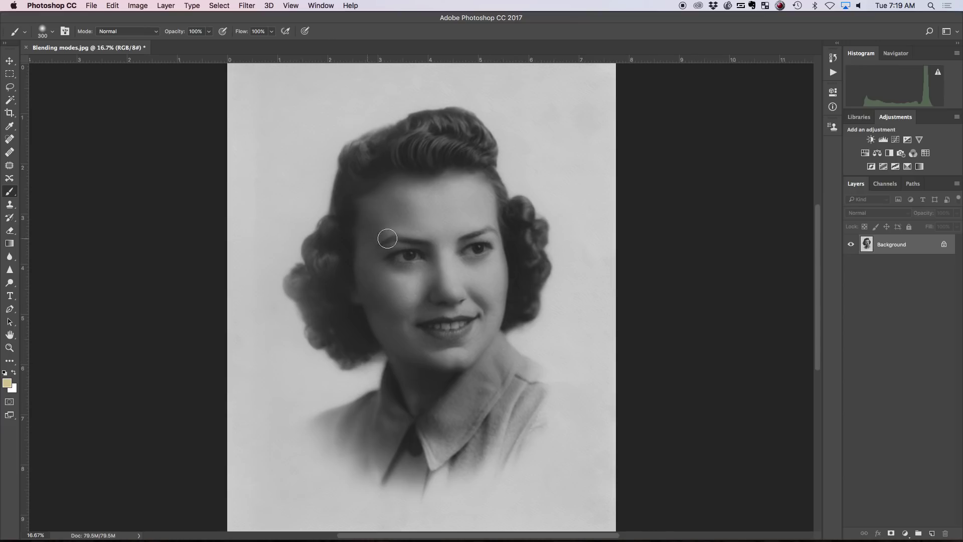
pyautogui.click(208, 32)
pyautogui.moveTo(455, 192)
pyautogui.mouseDown()
pyautogui.moveTo(402, 169)
pyautogui.moveTo(391, 182)
pyautogui.moveTo(449, 211)
pyautogui.moveTo(451, 252)
pyautogui.moveTo(485, 254)
pyautogui.moveTo(402, 255)
pyautogui.moveTo(377, 279)
pyautogui.moveTo(436, 280)
pyautogui.moveTo(429, 310)
pyautogui.moveTo(441, 293)
pyautogui.mouseUp()
pyautogui.press('super+z')
pyautogui.click(209, 32)
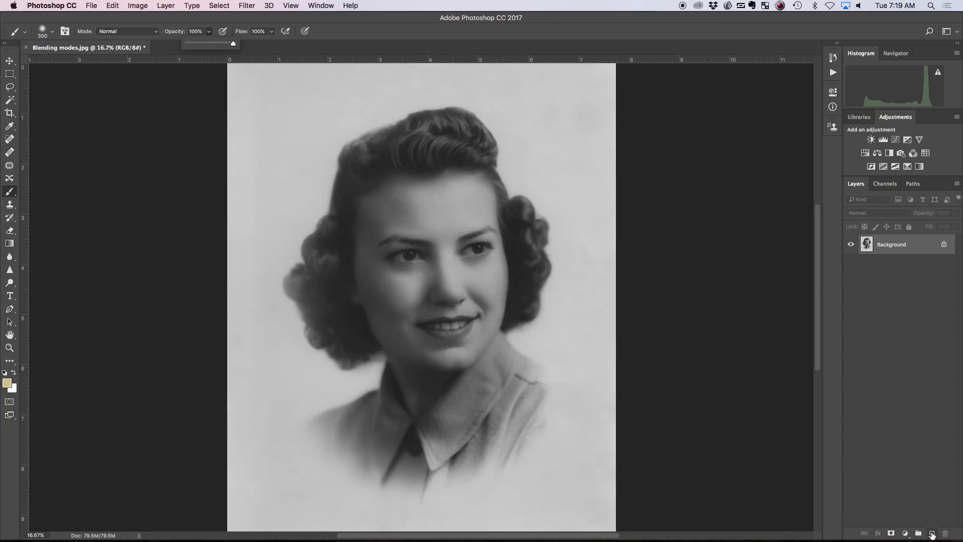
# - Add a new layer and paint the face with the pale yellow, leaving the eyes and mouth uncovered
pyautogui.click(932, 533)
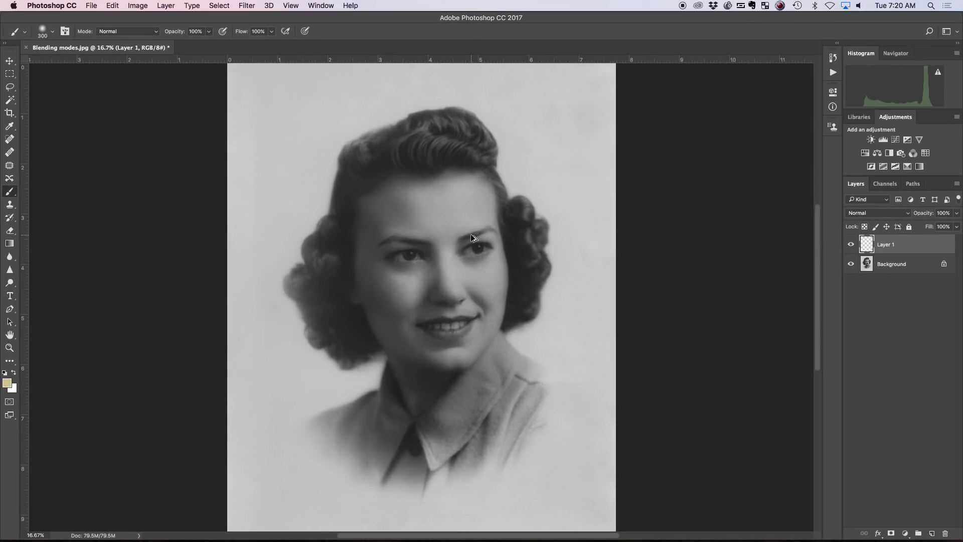
pyautogui.moveTo(438, 210)
pyautogui.mouseDown()
pyautogui.moveTo(406, 212)
pyautogui.moveTo(448, 211)
pyautogui.moveTo(381, 236)
pyautogui.moveTo(443, 239)
pyautogui.moveTo(442, 267)
pyautogui.moveTo(445, 259)
pyautogui.moveTo(428, 271)
pyautogui.moveTo(376, 266)
pyautogui.moveTo(377, 241)
pyautogui.moveTo(428, 226)
pyautogui.moveTo(458, 267)
pyautogui.moveTo(497, 264)
pyautogui.moveTo(505, 251)
pyautogui.moveTo(493, 218)
pyautogui.moveTo(475, 216)
pyautogui.moveTo(449, 236)
pyautogui.moveTo(482, 227)
pyautogui.moveTo(489, 205)
pyautogui.moveTo(474, 186)
pyautogui.moveTo(429, 185)
pyautogui.moveTo(451, 198)
pyautogui.moveTo(419, 189)
pyautogui.moveTo(369, 217)
pyautogui.moveTo(404, 214)
pyautogui.moveTo(370, 241)
pyautogui.moveTo(377, 304)
pyautogui.moveTo(394, 280)
pyautogui.moveTo(492, 273)
pyautogui.moveTo(499, 300)
pyautogui.moveTo(485, 342)
pyautogui.moveTo(484, 295)
pyautogui.moveTo(397, 300)
pyautogui.moveTo(398, 336)
pyautogui.moveTo(388, 325)
pyautogui.moveTo(447, 353)
pyautogui.moveTo(487, 313)
pyautogui.moveTo(447, 344)
pyautogui.moveTo(391, 330)
pyautogui.moveTo(401, 312)
pyautogui.moveTo(456, 299)
pyautogui.moveTo(484, 306)
pyautogui.moveTo(395, 318)
pyautogui.moveTo(399, 288)
pyautogui.moveTo(408, 340)
pyautogui.moveTo(452, 348)
pyautogui.mouseUp()
pyautogui.rightClick(488, 276)
pyautogui.press('Escape')
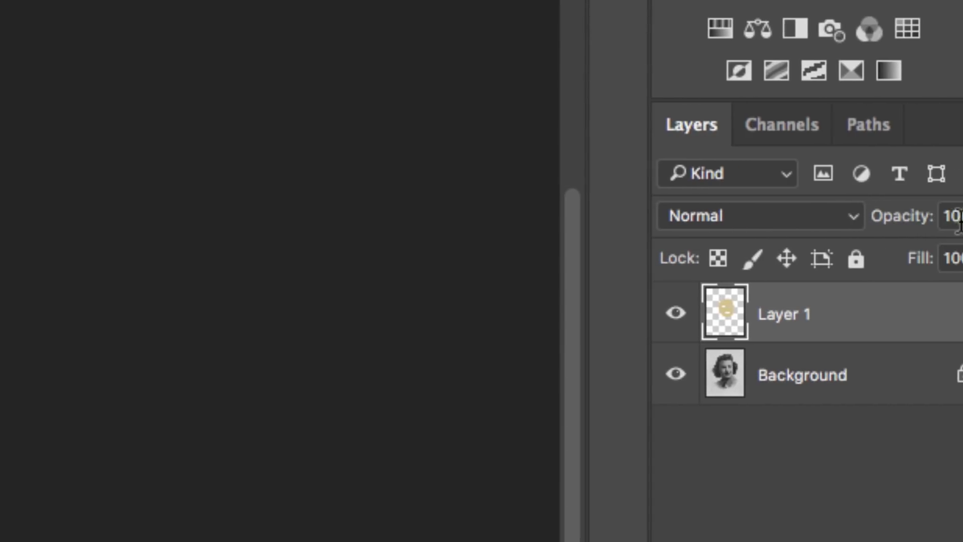
# - Try the darkening blend modes on Layer 1 in turn: Darken, Multiply, Color Burn, Linear Burn and Darker Color
pyautogui.click(849, 217)
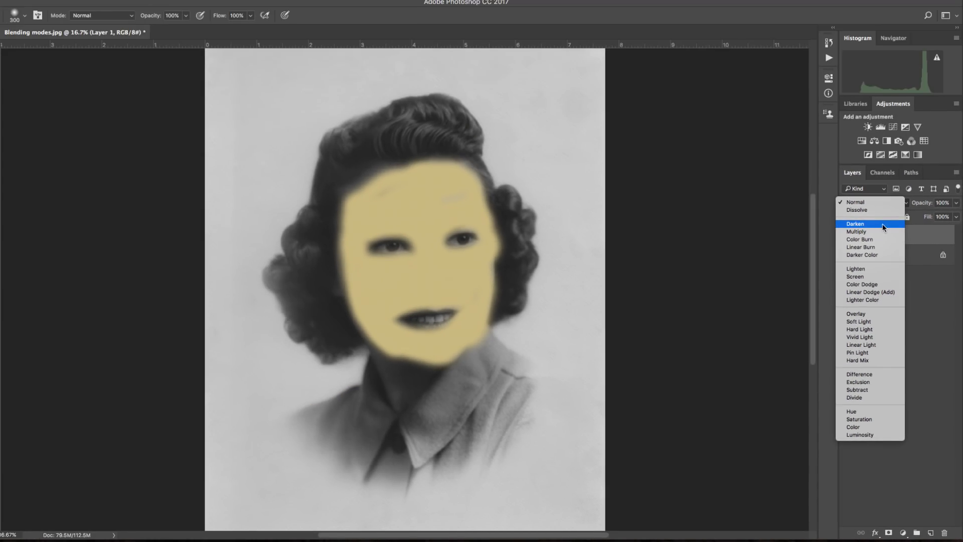
pyautogui.click(864, 226)
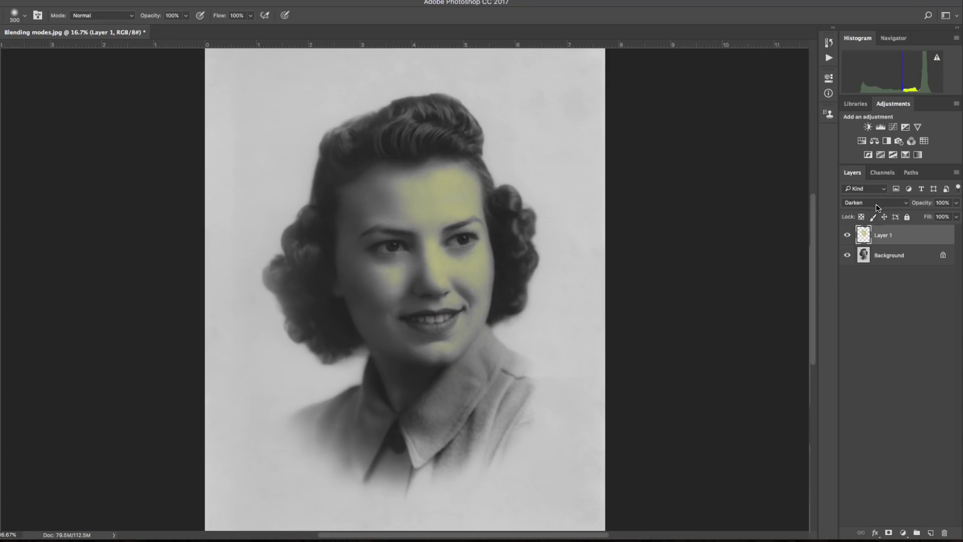
pyautogui.click(875, 202)
pyautogui.click(874, 209)
pyautogui.click(873, 201)
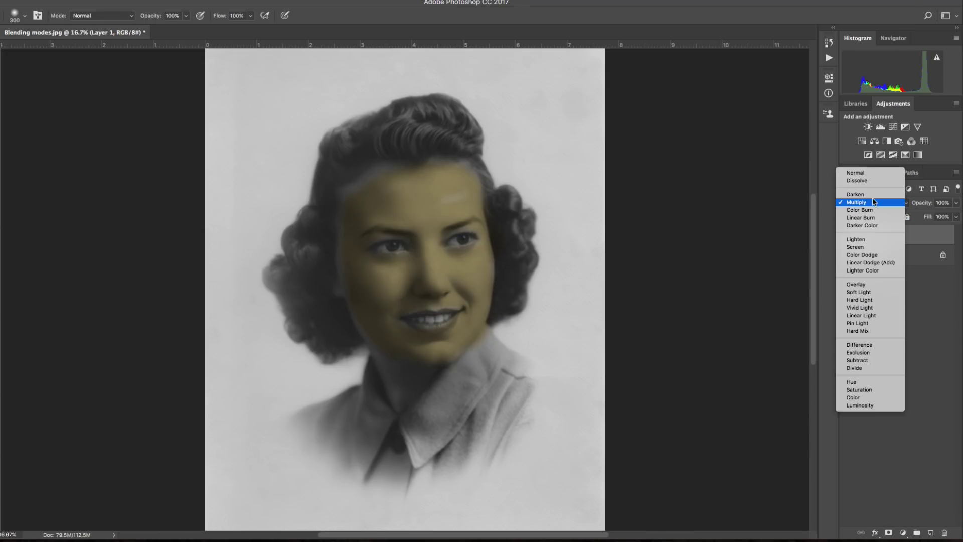
pyautogui.click(871, 210)
pyautogui.click(872, 203)
pyautogui.click(871, 210)
pyautogui.click(869, 203)
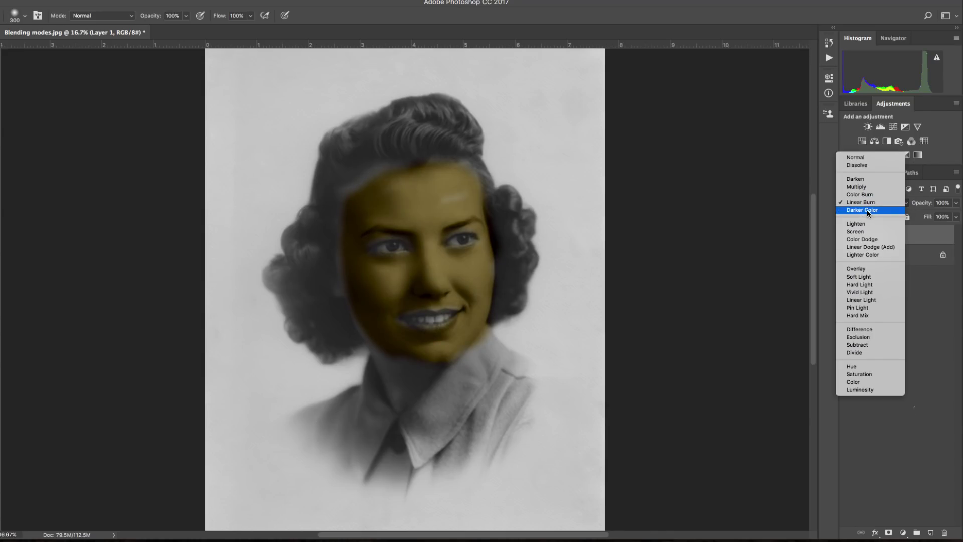
pyautogui.click(866, 210)
# - Try the lightening blend modes on Layer 1 in turn: Lighten, Screen, Color Dodge, Linear Dodge (Add) and Lighter Color
pyautogui.click(869, 202)
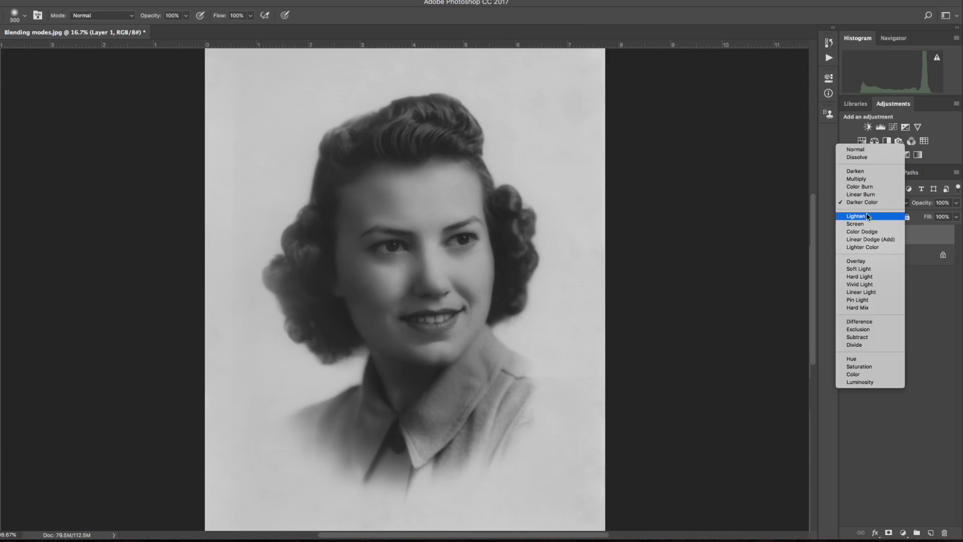
pyautogui.click(865, 218)
pyautogui.click(867, 206)
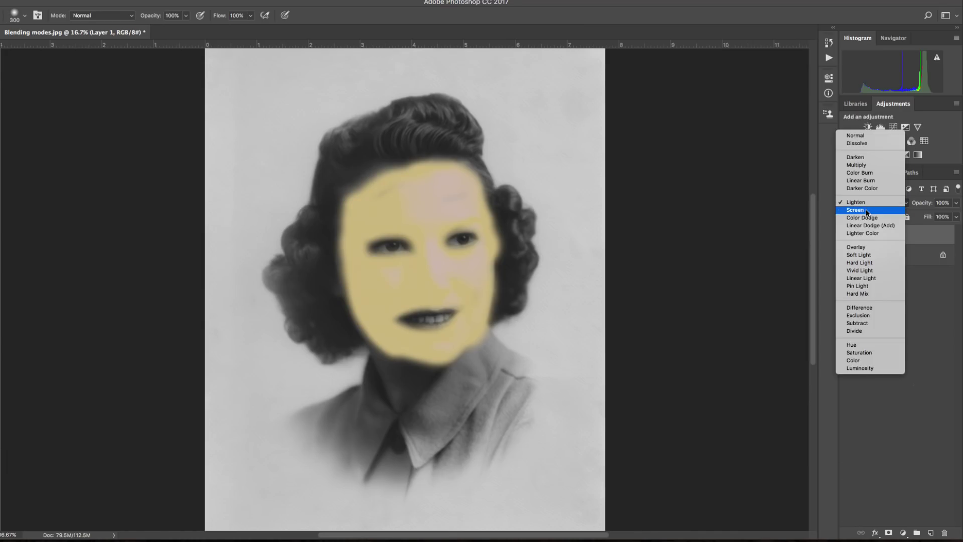
pyautogui.click(867, 210)
pyautogui.click(867, 206)
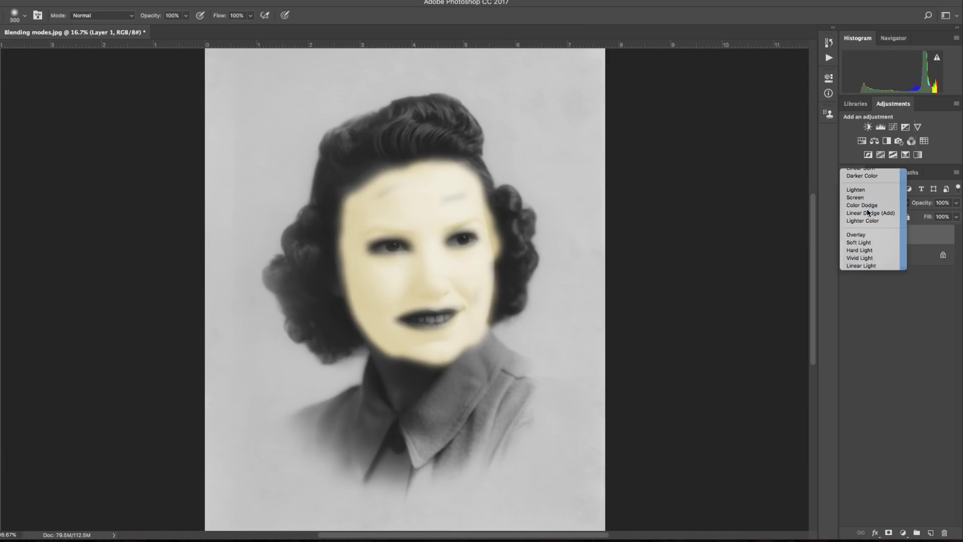
pyautogui.click(867, 210)
pyautogui.click(866, 206)
pyautogui.click(865, 211)
pyautogui.click(866, 204)
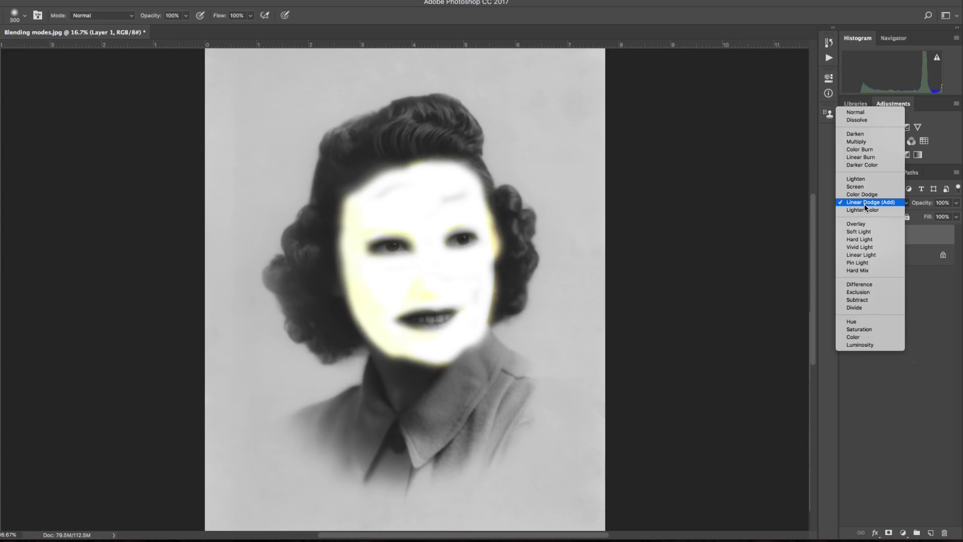
pyautogui.click(865, 208)
# - Try Layer 1 in Overlay and Soft Light modes, lowering the Soft Light opacity to 67%
pyautogui.click(866, 204)
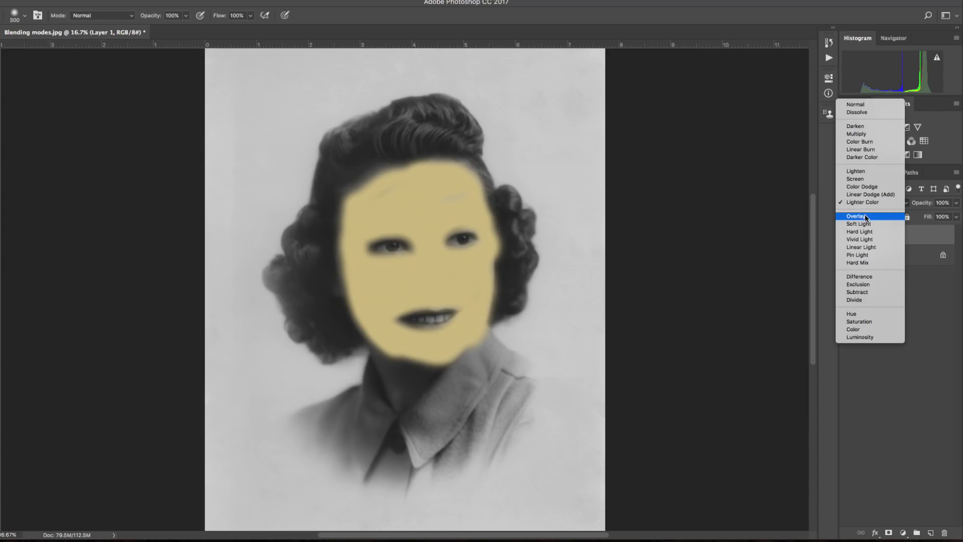
pyautogui.click(865, 215)
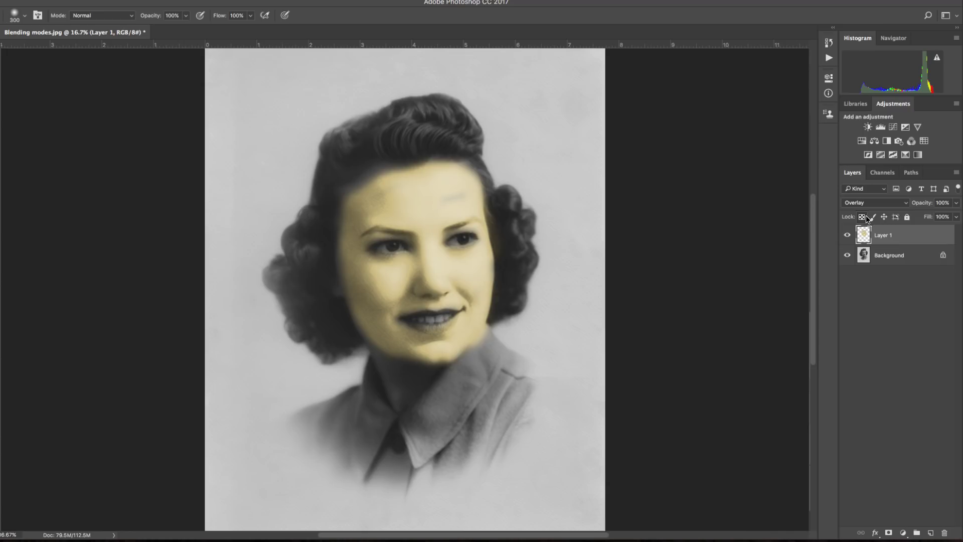
pyautogui.click(867, 204)
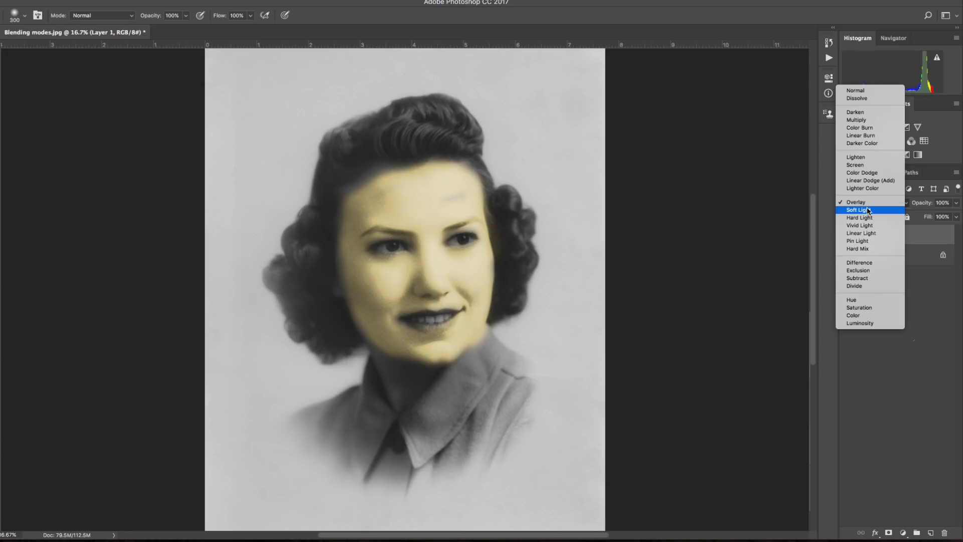
pyautogui.click(870, 210)
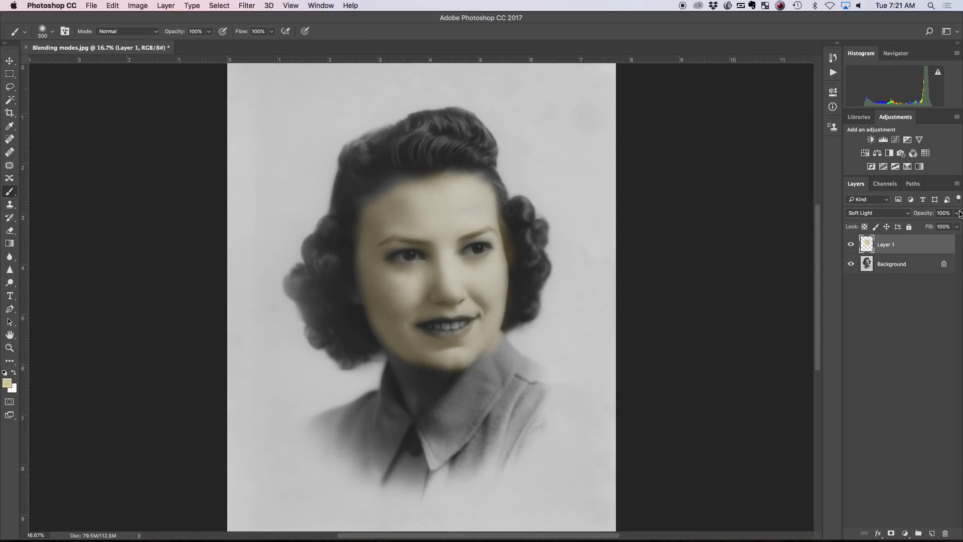
pyautogui.click(956, 214)
pyautogui.moveTo(956, 226); pyautogui.dragTo(936, 227)
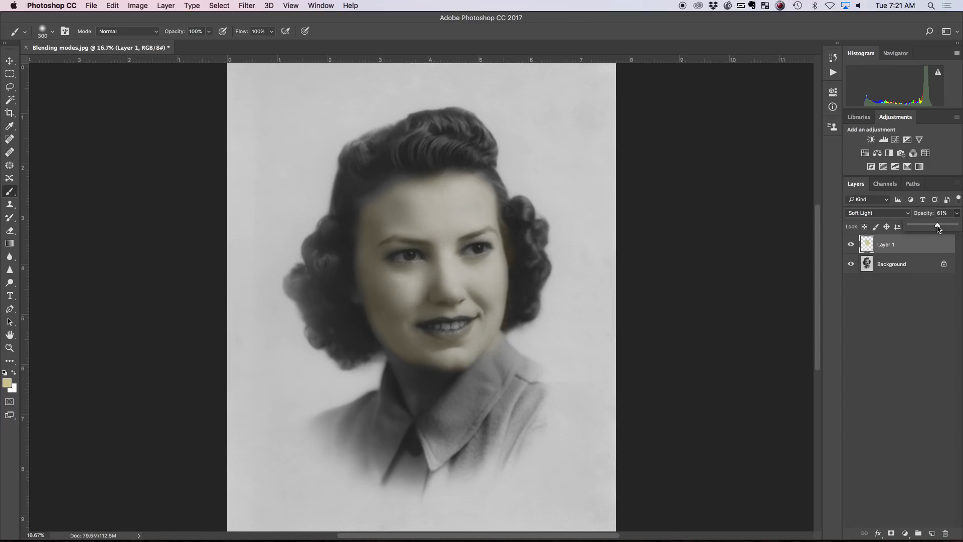
pyautogui.moveTo(939, 229); pyautogui.dragTo(940, 228)
# - Set Layer 1 to Overlay at 39% opacity and extend the pale yellow paint over the neck
pyautogui.click(886, 213)
pyautogui.click(886, 206)
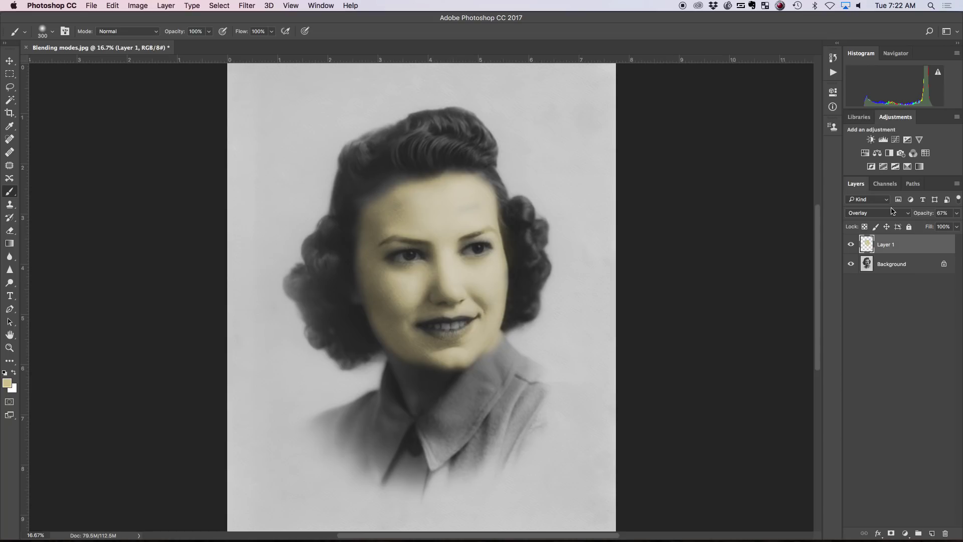
pyautogui.click(957, 213)
pyautogui.moveTo(941, 227); pyautogui.dragTo(928, 226)
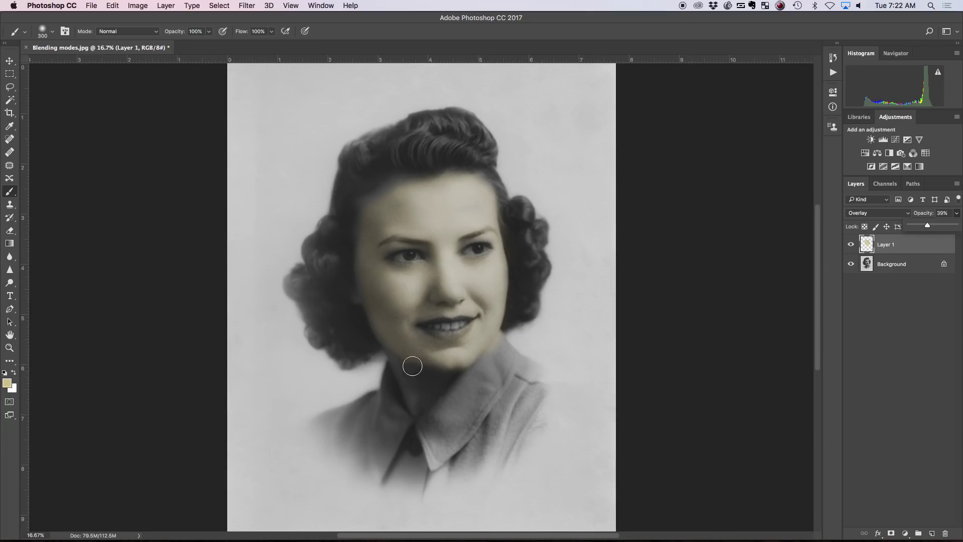
pyautogui.click(398, 354)
pyautogui.moveTo(402, 359)
pyautogui.mouseDown()
pyautogui.moveTo(410, 384)
pyautogui.moveTo(402, 374)
pyautogui.moveTo(416, 382)
pyautogui.moveTo(441, 371)
pyautogui.moveTo(415, 397)
pyautogui.moveTo(456, 367)
pyautogui.mouseUp()
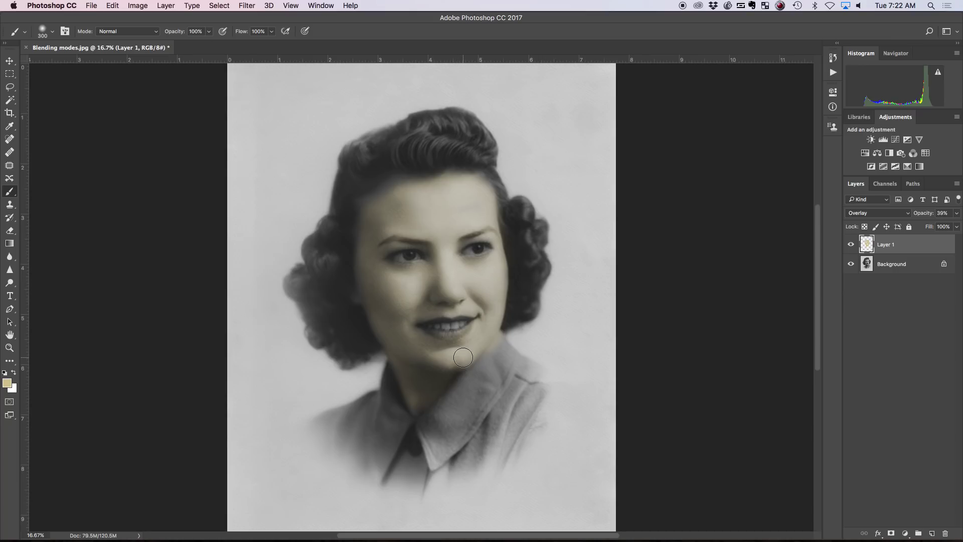
# - Change the foreground color to the peach tone d2b398 by shifting the hue to 28°
pyautogui.click(7, 383)
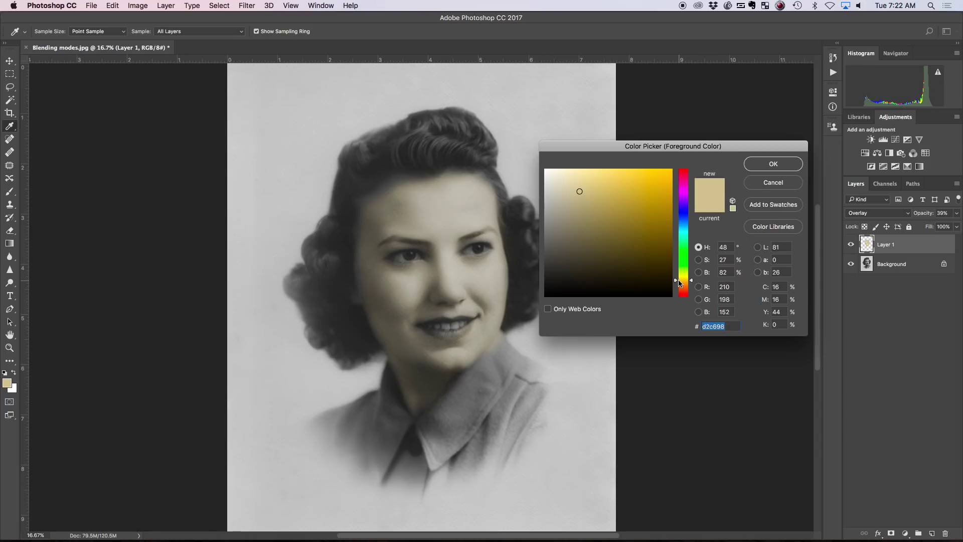
pyautogui.click(680, 282)
pyautogui.moveTo(677, 284); pyautogui.dragTo(678, 287)
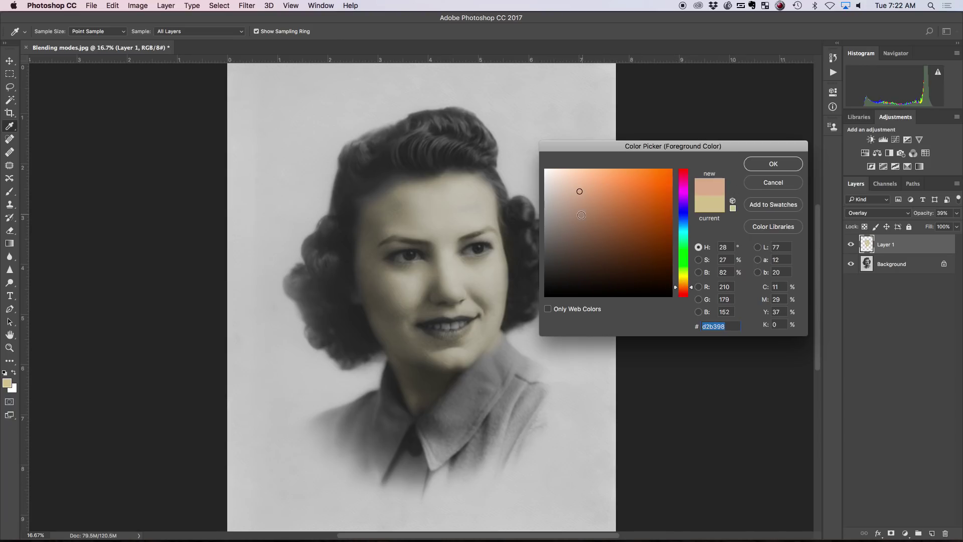
pyautogui.click(761, 167)
# - Brush the peach color over the cheeks and chin on Layer 1
pyautogui.press('b')
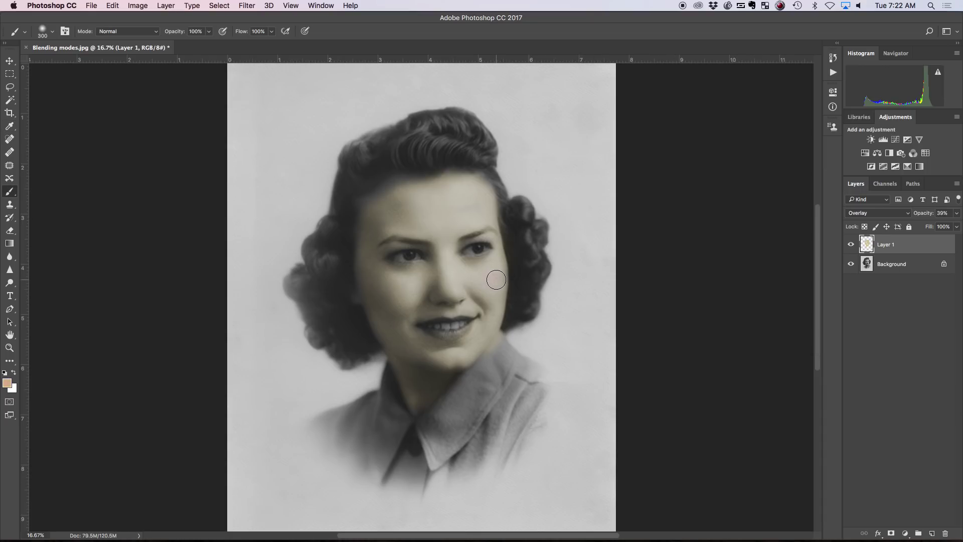
pyautogui.click(489, 280)
pyautogui.click(403, 290)
pyautogui.click(450, 362)
pyautogui.moveTo(397, 303); pyautogui.dragTo(414, 306)
# - Reduce the brush to 150 px, add a new layer for the lips, and undo a peach test stroke on the lower lip
pyautogui.press('[')
pyautogui.press('[')
pyautogui.press('[')
pyautogui.press('[')
pyautogui.moveTo(461, 332)
pyautogui.mouseDown()
pyautogui.moveTo(427, 332)
pyautogui.moveTo(462, 334)
pyautogui.moveTo(473, 316)
pyautogui.moveTo(421, 332)
pyautogui.moveTo(446, 332)
pyautogui.mouseUp()
pyautogui.click(931, 534)
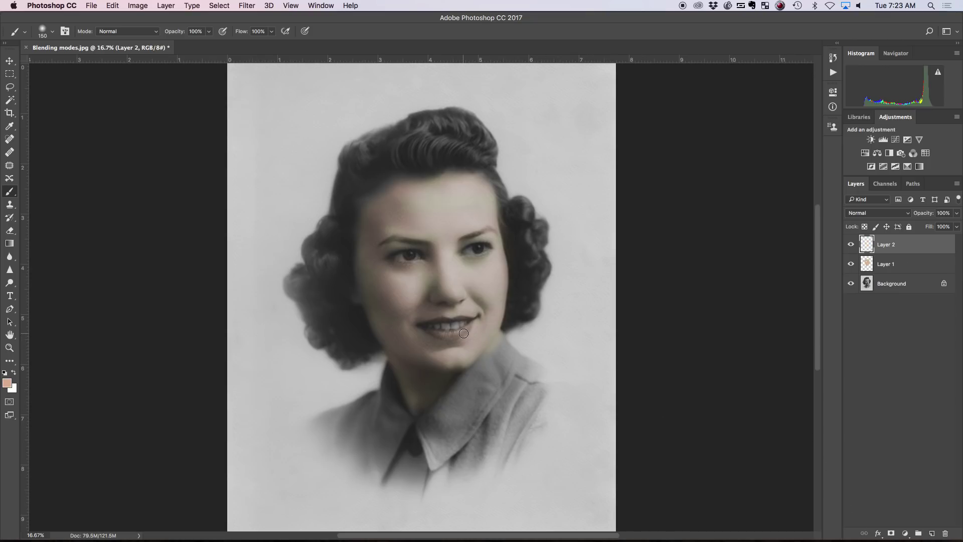
pyautogui.moveTo(464, 331)
pyautogui.mouseDown()
pyautogui.moveTo(428, 332)
pyautogui.moveTo(451, 336)
pyautogui.moveTo(441, 335)
pyautogui.mouseUp()
pyautogui.press('super+z')
# - Set the foreground color to a salmon pink with hue 16° and paint both lips on Layer 2, leaving the teeth uncovered
pyautogui.click(7, 383)
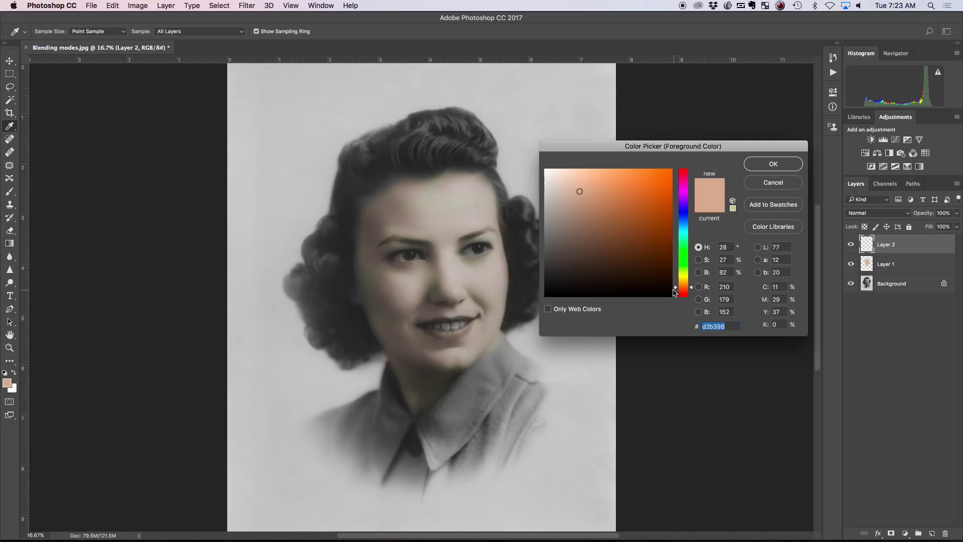
pyautogui.click(674, 289)
pyautogui.click(674, 292)
pyautogui.click(604, 192)
pyautogui.click(585, 194)
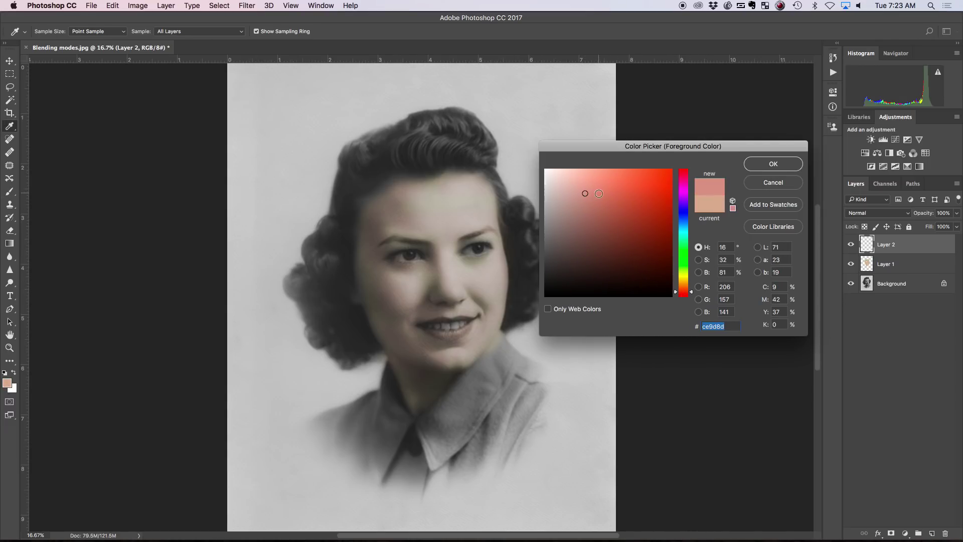
pyautogui.click(773, 164)
pyautogui.press('b')
pyautogui.moveTo(466, 328)
pyautogui.mouseDown()
pyautogui.moveTo(427, 330)
pyautogui.moveTo(464, 335)
pyautogui.moveTo(457, 318)
pyautogui.moveTo(426, 323)
pyautogui.moveTo(476, 321)
pyautogui.moveTo(419, 328)
pyautogui.moveTo(454, 330)
pyautogui.mouseUp()
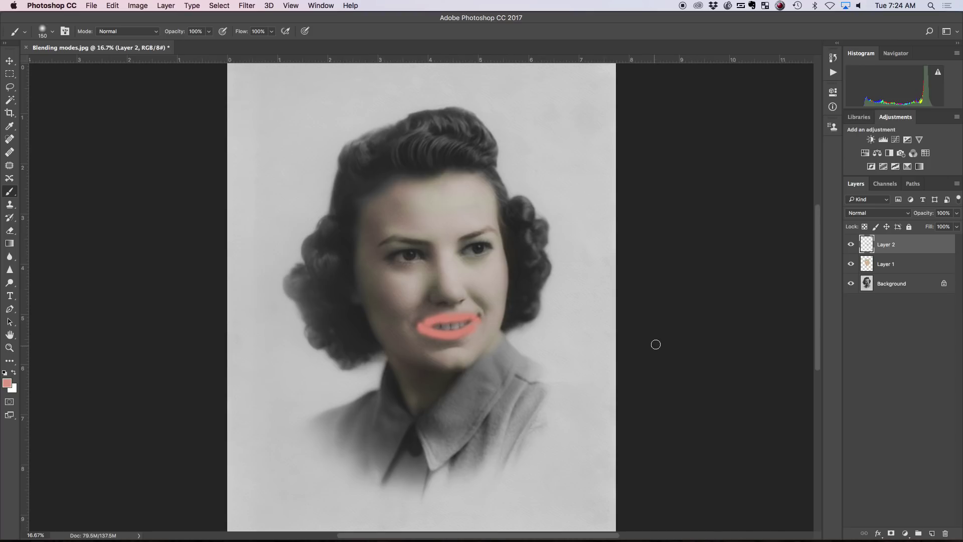
# - Set Layer 2 to Overlay blend mode with 38% opacity
pyautogui.click(889, 214)
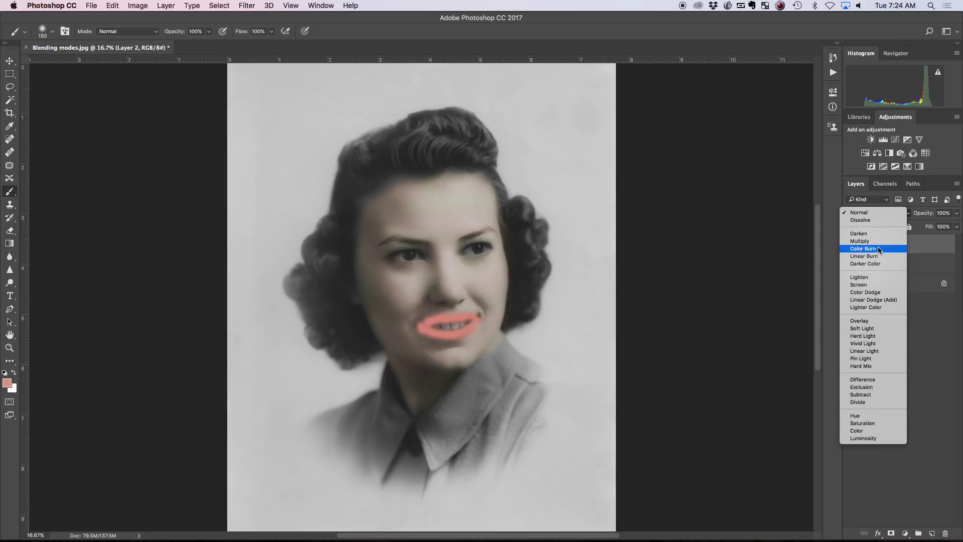
pyautogui.click(862, 325)
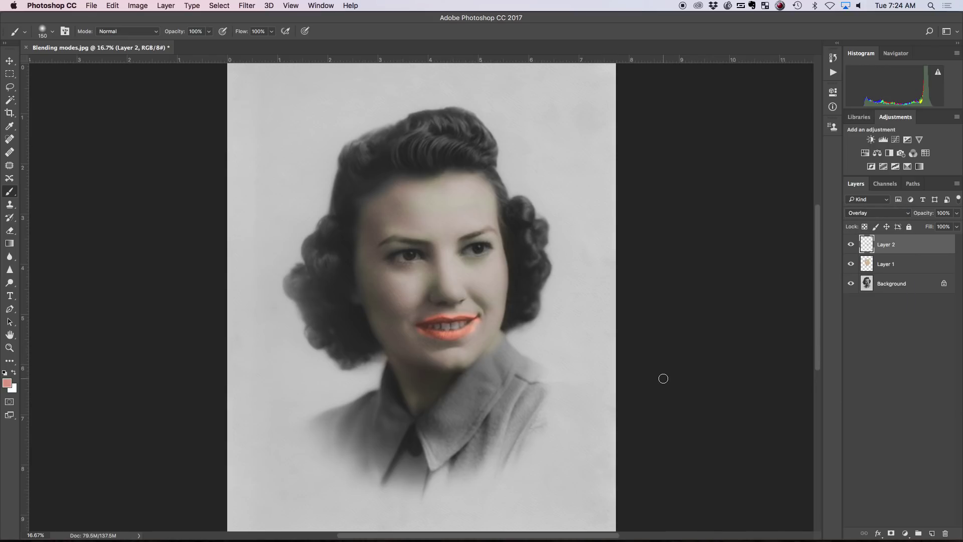
pyautogui.click(956, 213)
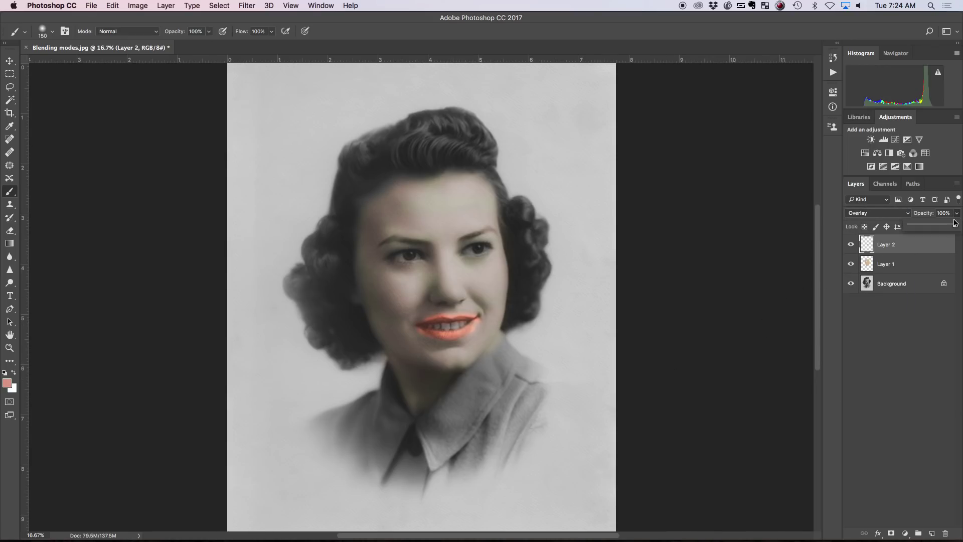
pyautogui.moveTo(943, 227); pyautogui.dragTo(928, 227)
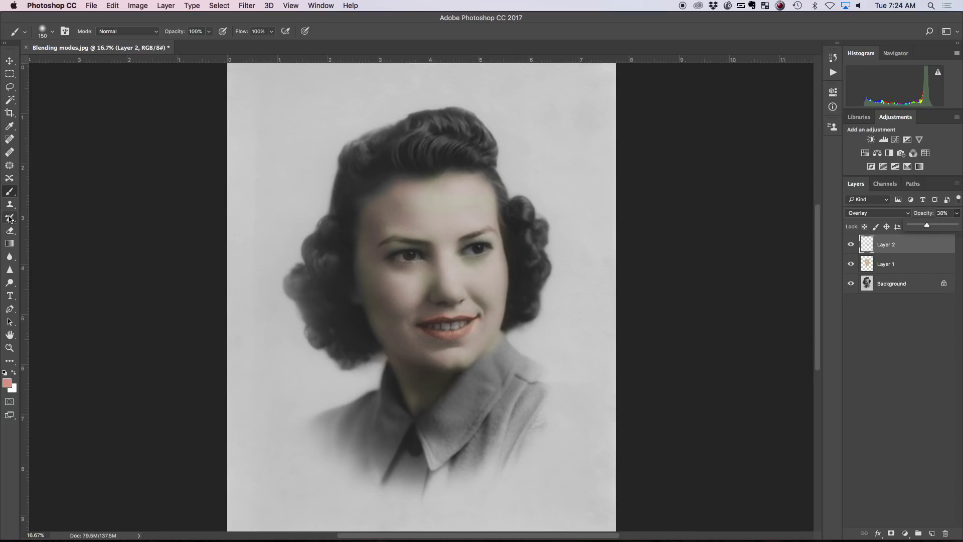
# - Erase the excess lip color around the mouth on Layer 2 using a soft 150 px Eraser with 0% hardness
pyautogui.click(10, 231)
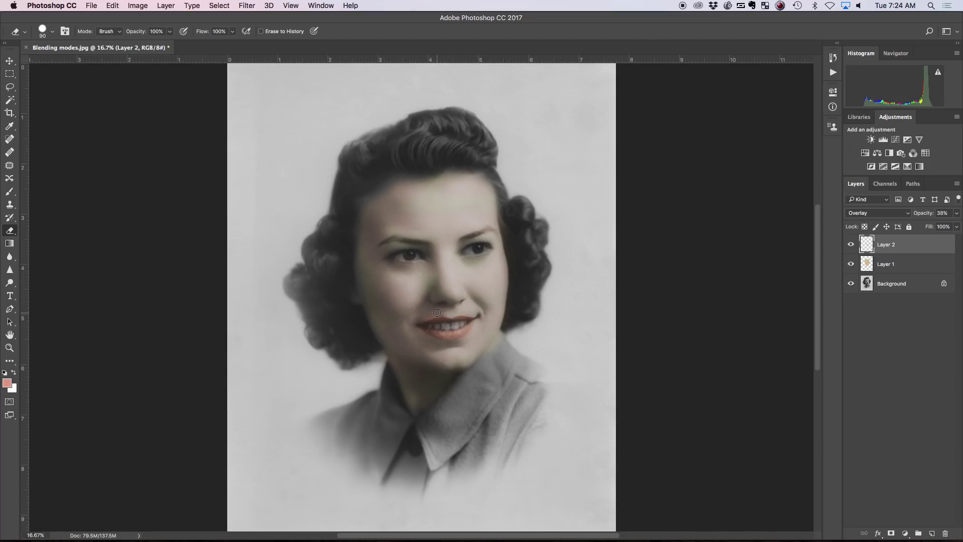
pyautogui.press(']')
pyautogui.press(']')
pyautogui.press(']')
pyautogui.click(53, 31)
pyautogui.click(51, 106)
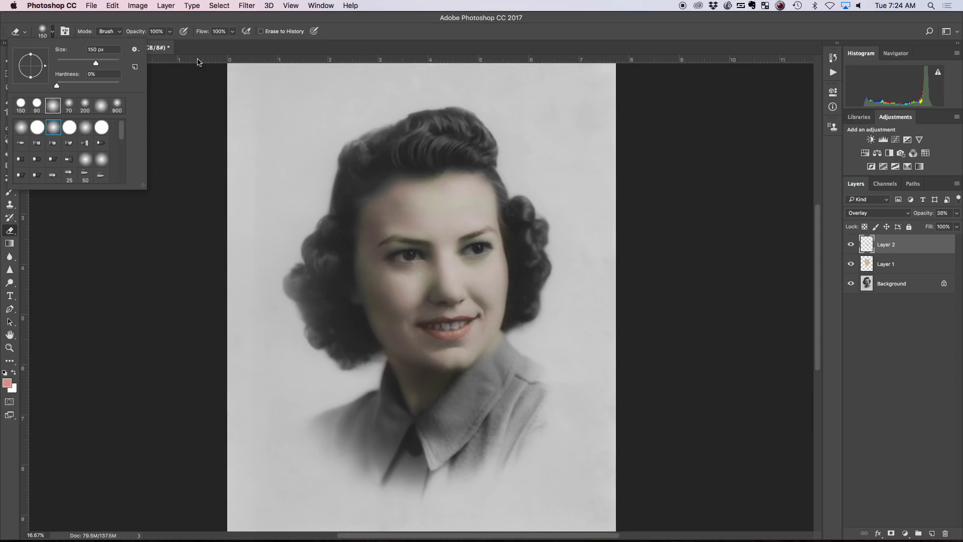
pyautogui.click(288, 23)
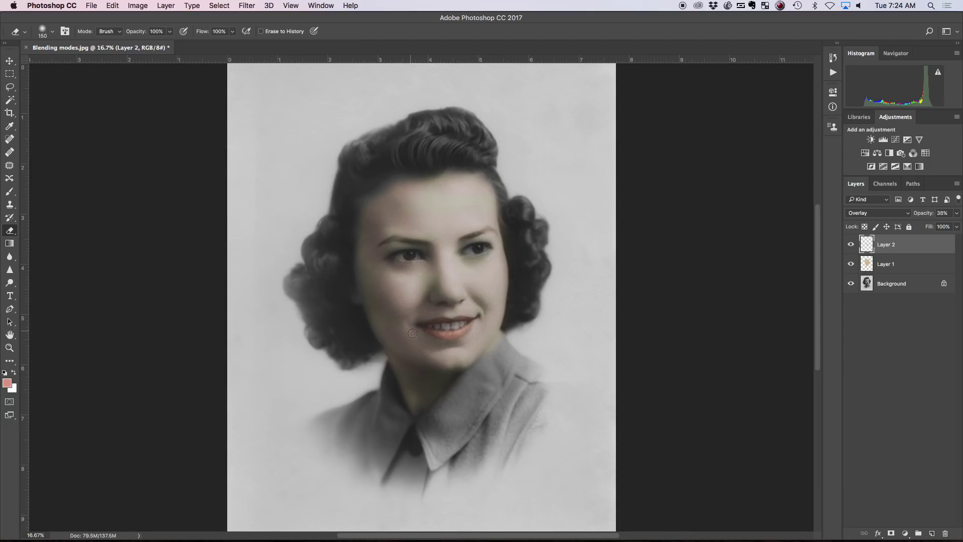
pyautogui.rightClick(502, 326)
pyautogui.click(672, 271)
# - Open the list of blend modes for Layer 2
pyautogui.click(875, 212)
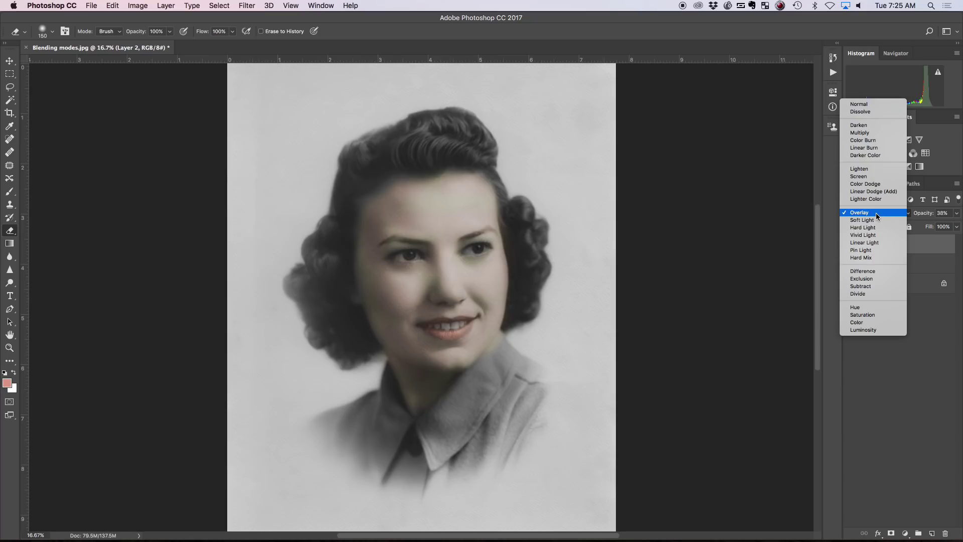